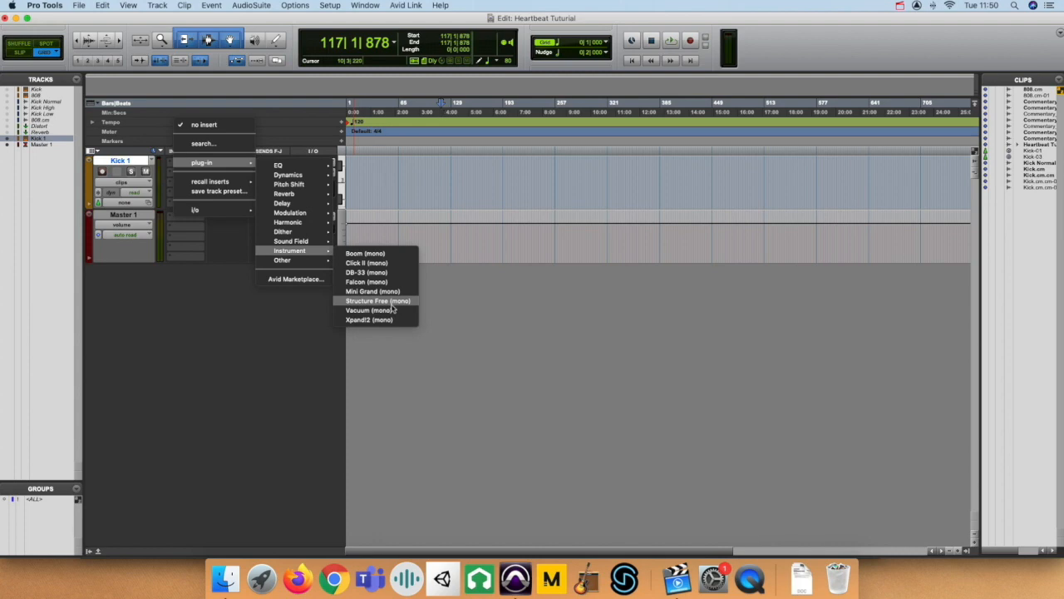
Insert the Structure Free (mono) instrument plug-in on the Kick 1 track.
{"action": "left_click", "coordinate": [391, 304]}
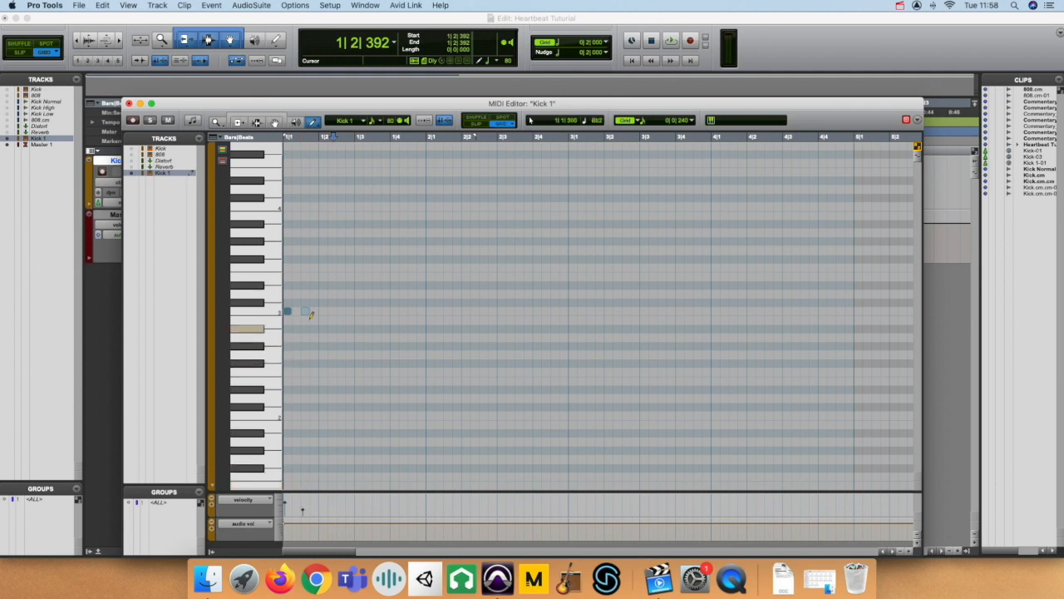
Select the first three beats of bar 1 around the two Kick 1 MIDI notes and audition them.
{"action": "left_click_drag", "start_coordinate": [390, 306], "coordinate": [285, 309]}
{"action": "key", "text": "space"}
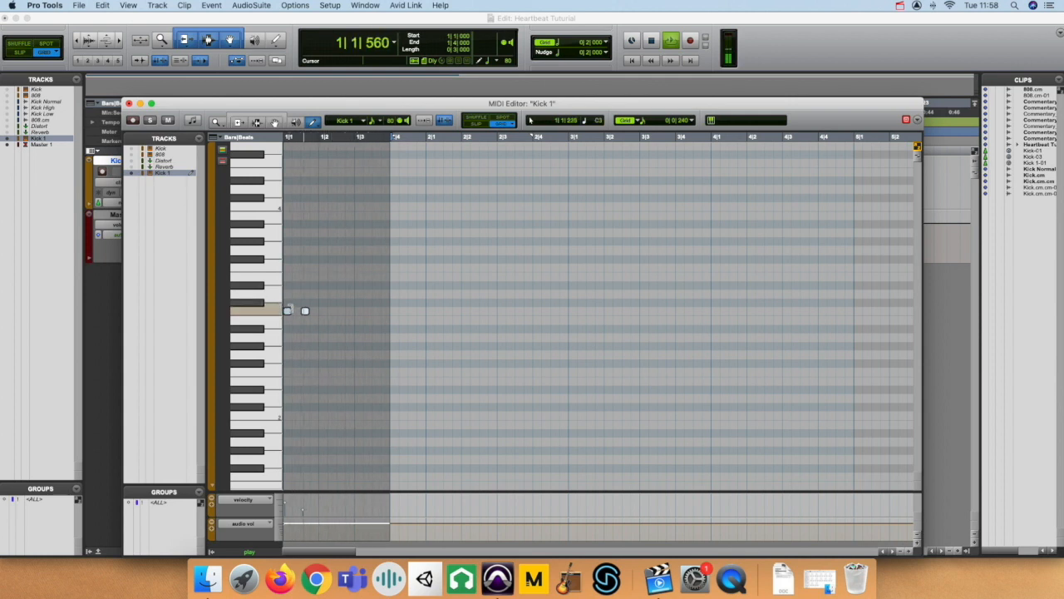
{"action": "key", "text": "space"}
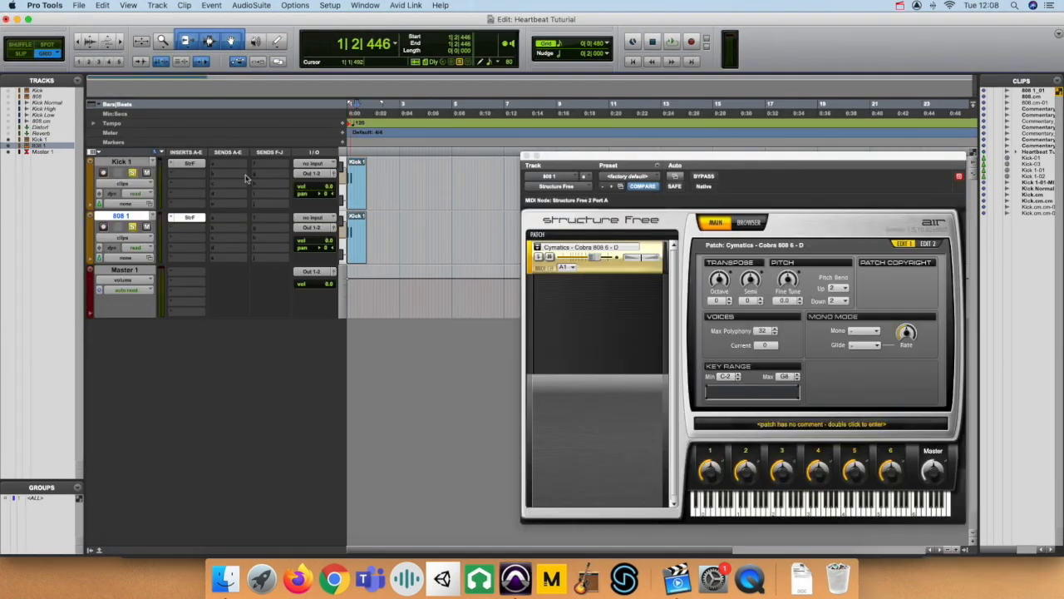
Close the Structure Free window and audition the 808 1 clip, first soloed alone and then together with Kick 1.
{"action": "left_click", "coordinate": [133, 173]}
{"action": "left_click", "coordinate": [526, 156]}
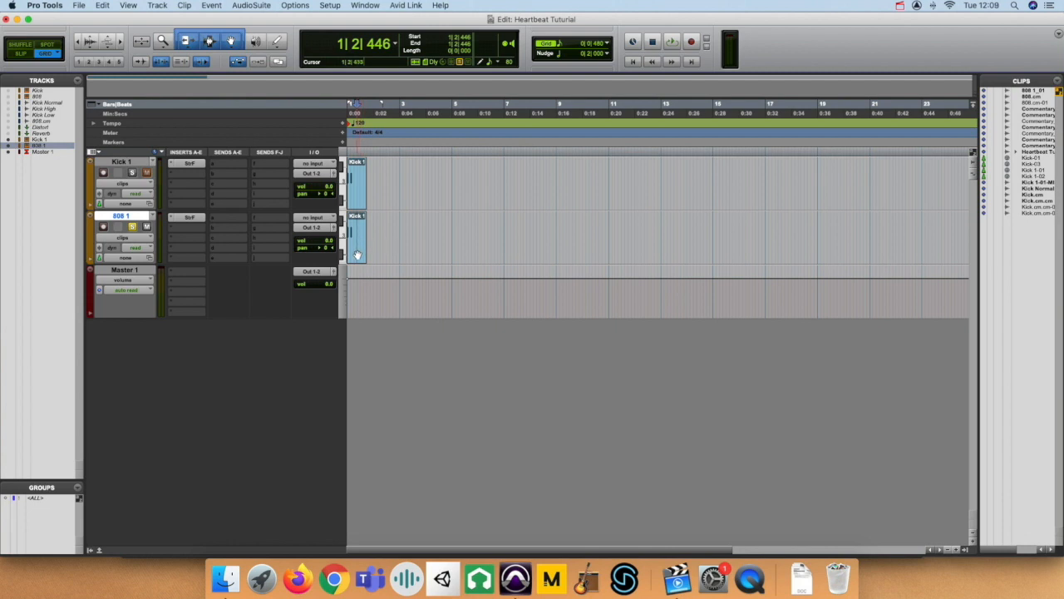
{"action": "left_click", "coordinate": [357, 254]}
{"action": "key", "text": "space"}
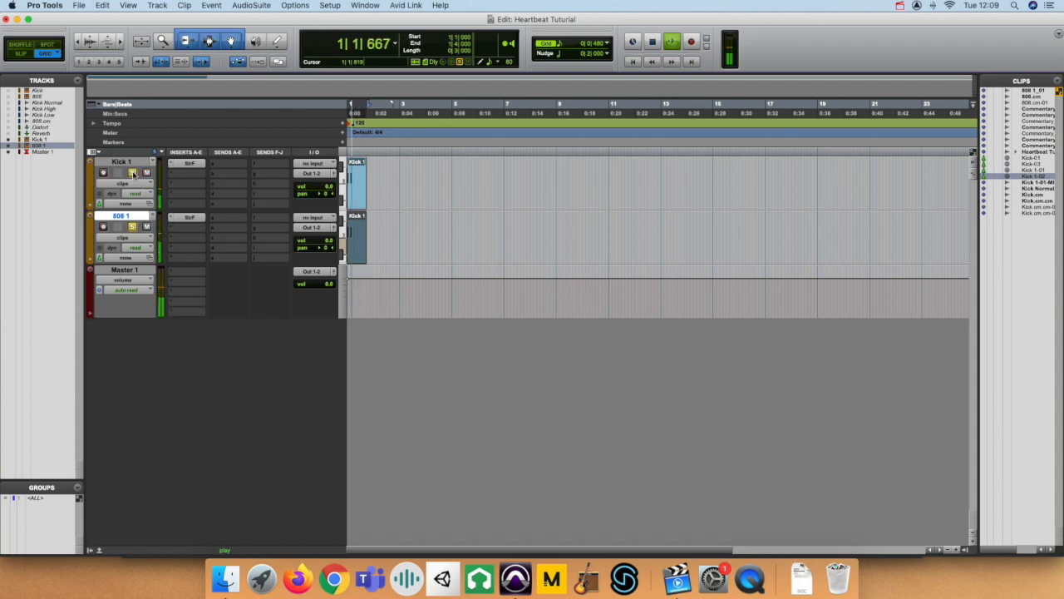
{"action": "key", "text": "space"}
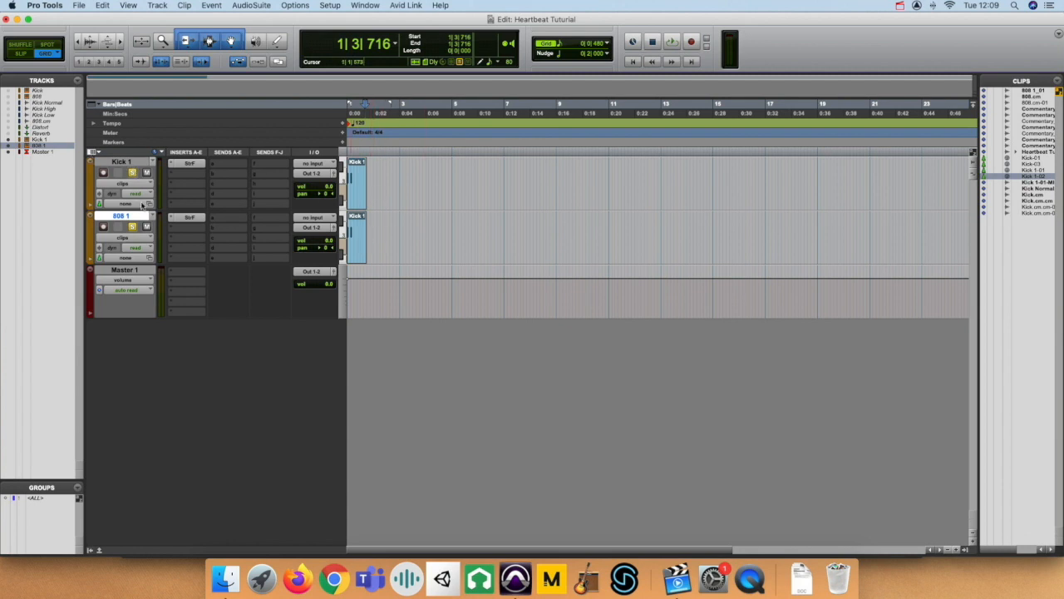
Commit the selected Kick 1 and 808 1 tracks offline, with consolidated clips, copied sends and group assignments, and the source tracks deleted.
{"action": "left_click", "coordinate": [134, 162], "text": "shift"}
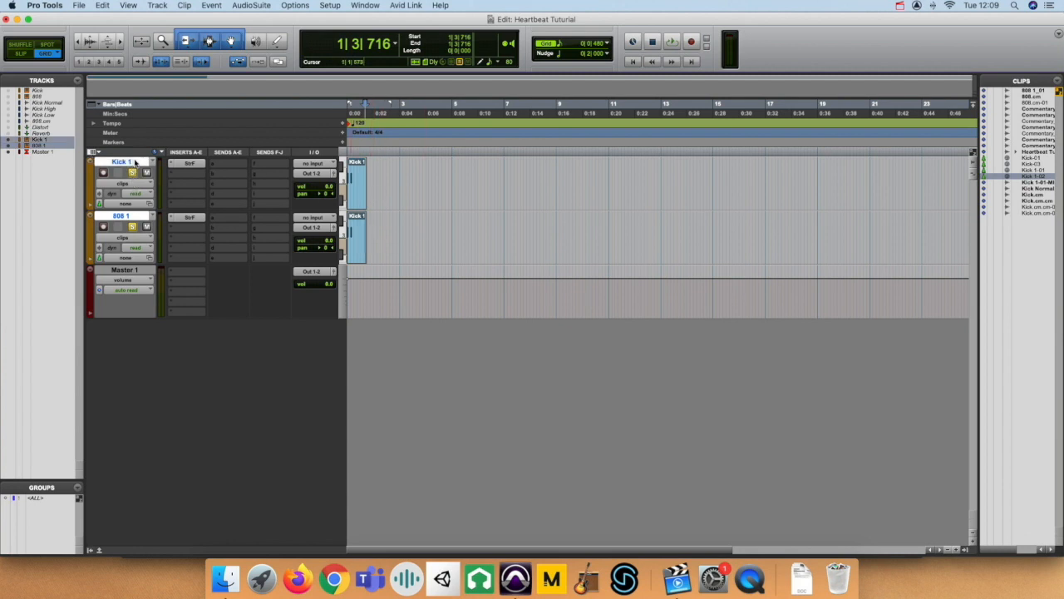
{"action": "right_click", "coordinate": [135, 162]}
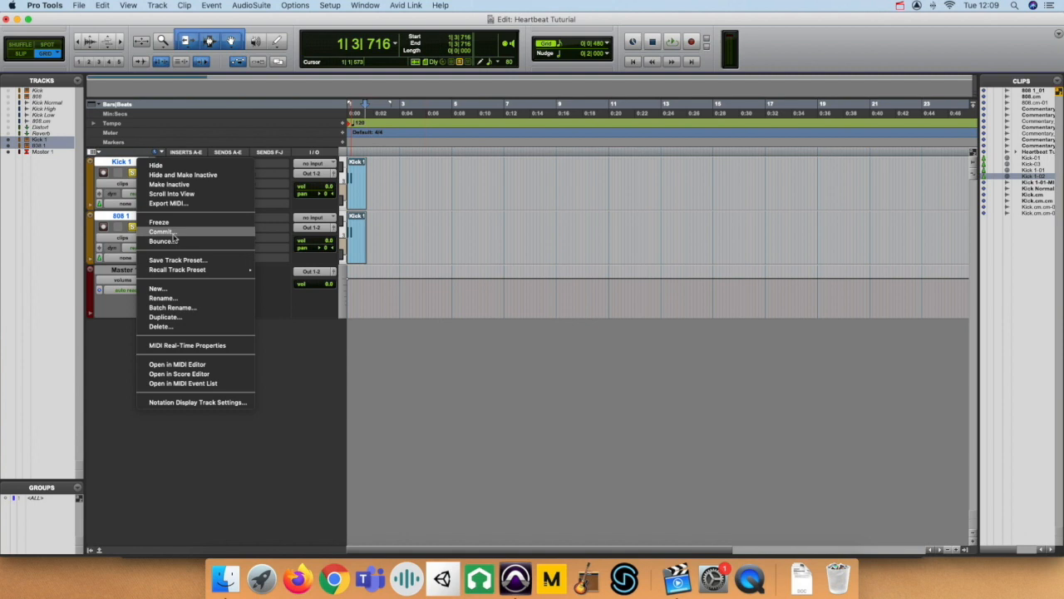
{"action": "left_click", "coordinate": [166, 233]}
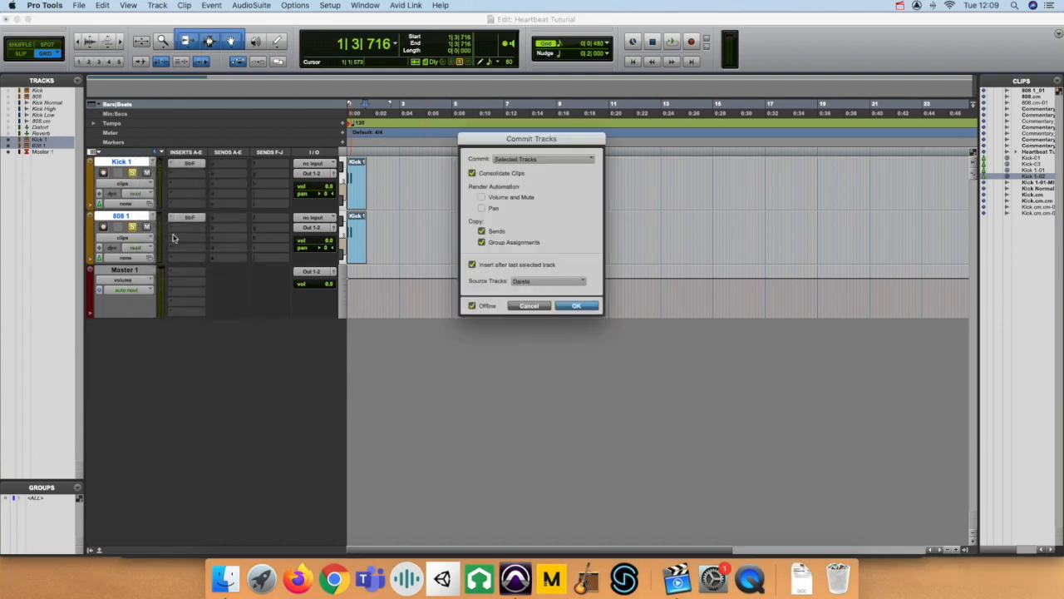
{"action": "left_click", "coordinate": [577, 306]}
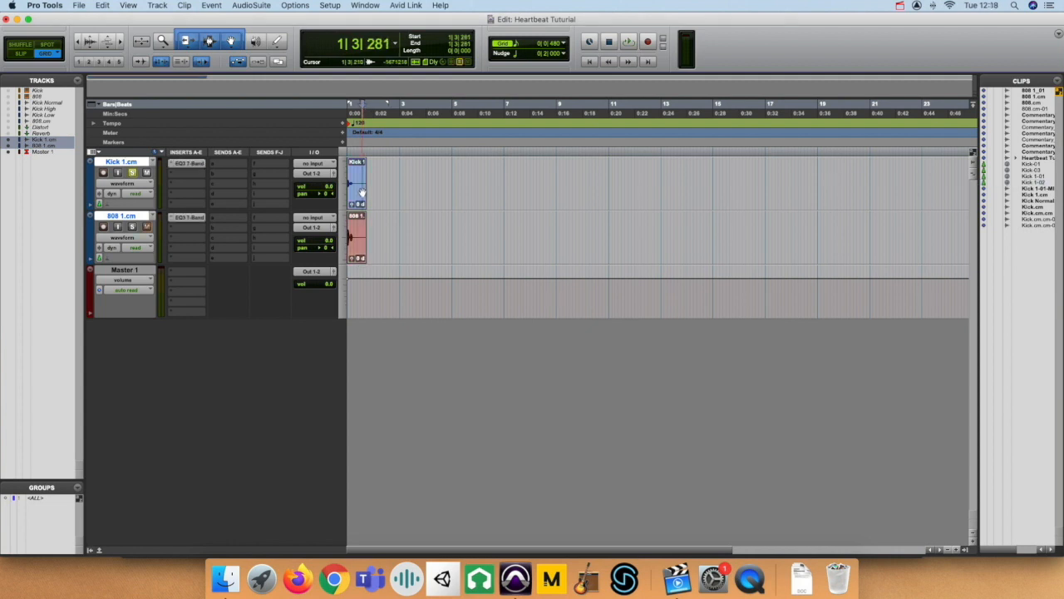
Play the Kick 1.cm clip and compare its sound with the EQ3 7-Band bypassed and active.
{"action": "left_click", "coordinate": [362, 191]}
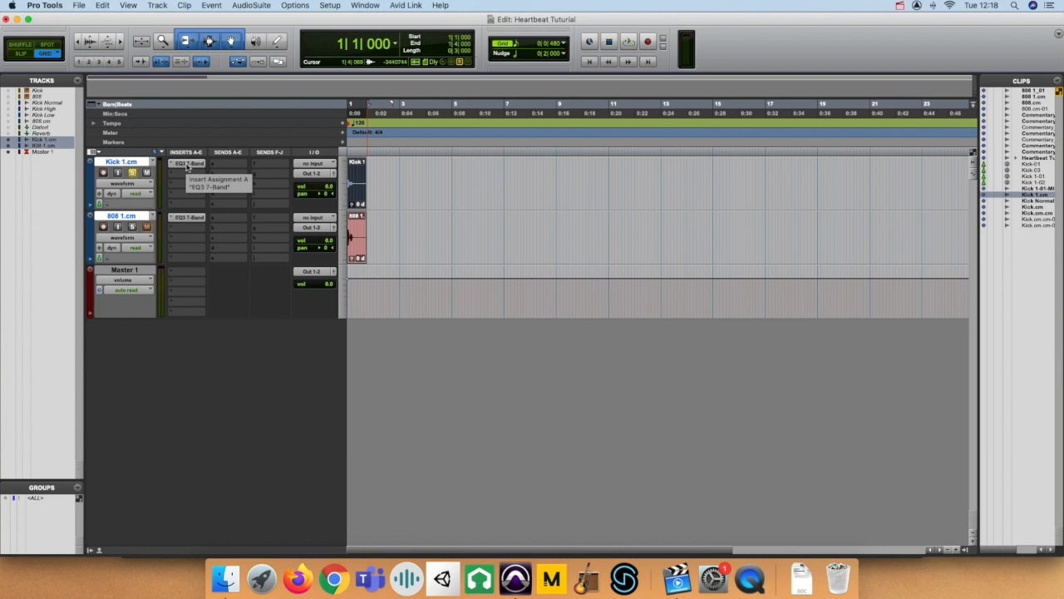
{"action": "left_click", "coordinate": [188, 164]}
{"action": "left_click", "coordinate": [705, 177]}
{"action": "key", "text": "space"}
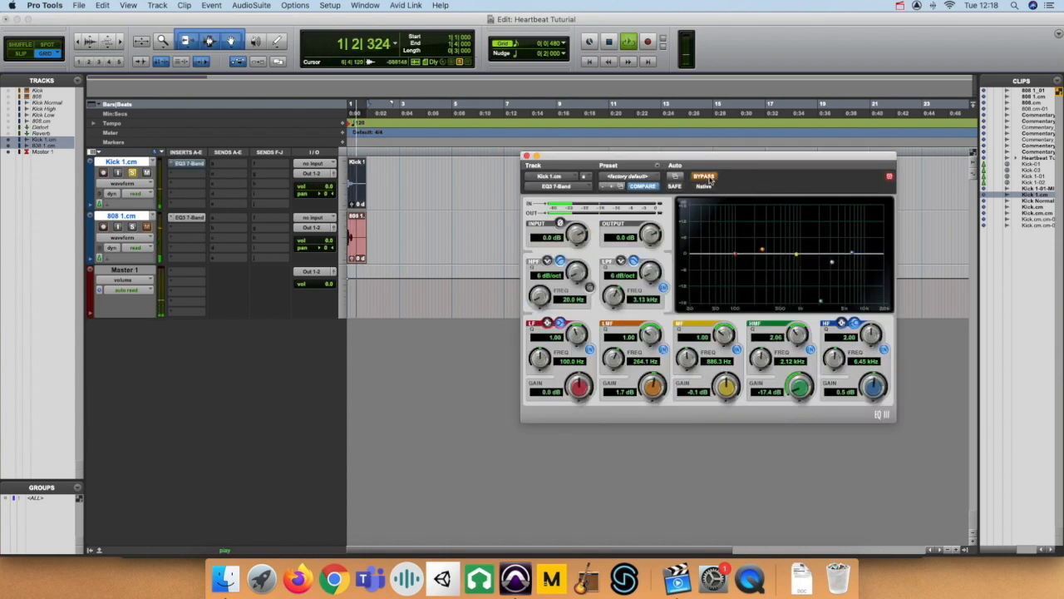
{"action": "left_click", "coordinate": [709, 178]}
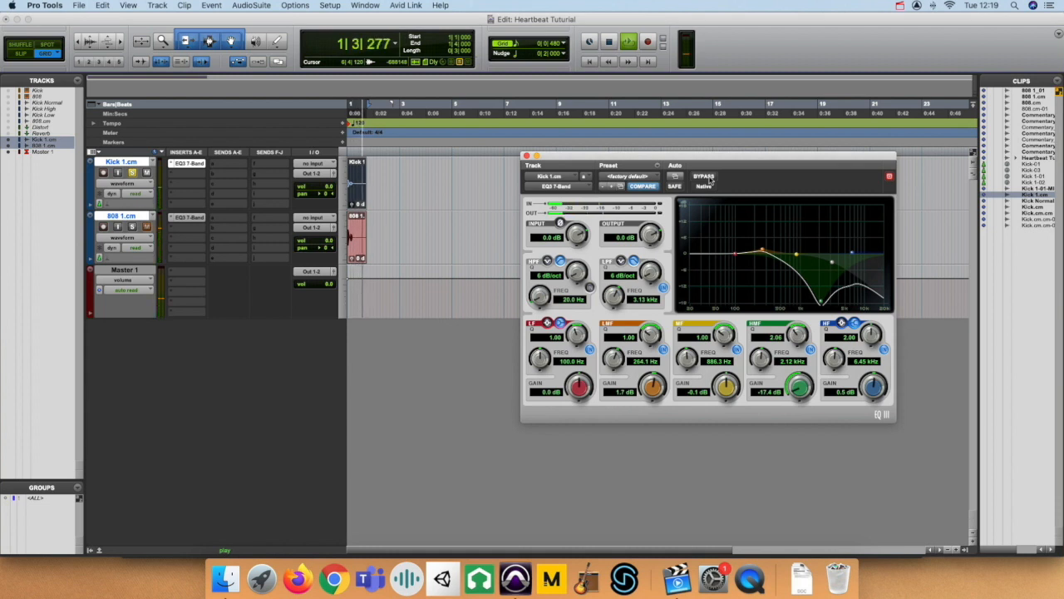
{"action": "left_click", "coordinate": [705, 177]}
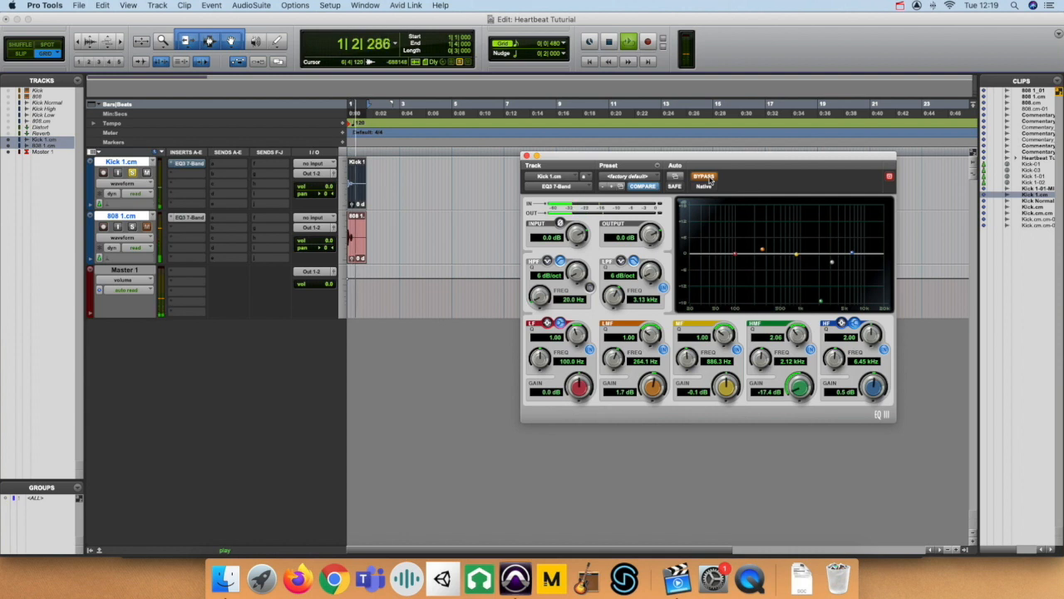
{"action": "left_click", "coordinate": [705, 177]}
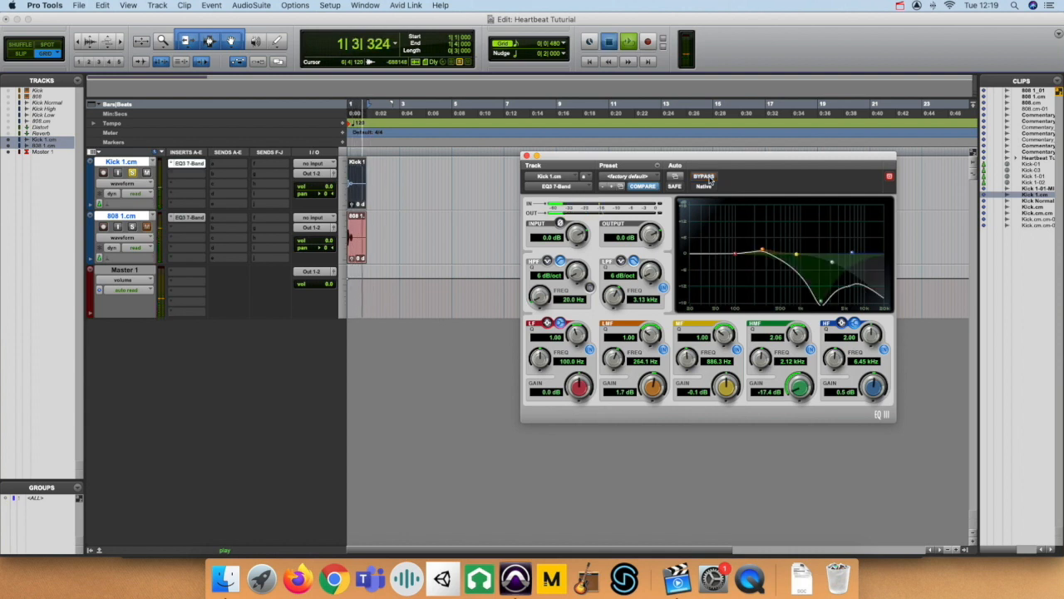
{"action": "key", "text": "space"}
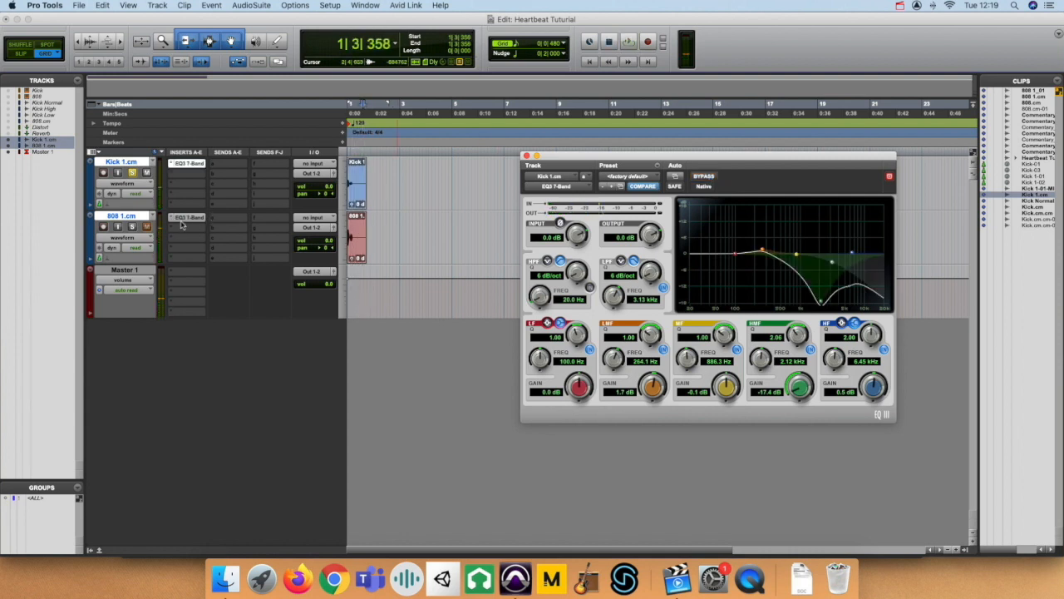
Solo 808 1.cm, compare its clip with the EQ3 7-Band bypassed and active, and add Kick 1.cm back to the solo.
{"action": "left_click", "coordinate": [134, 227]}
{"action": "left_click", "coordinate": [183, 217]}
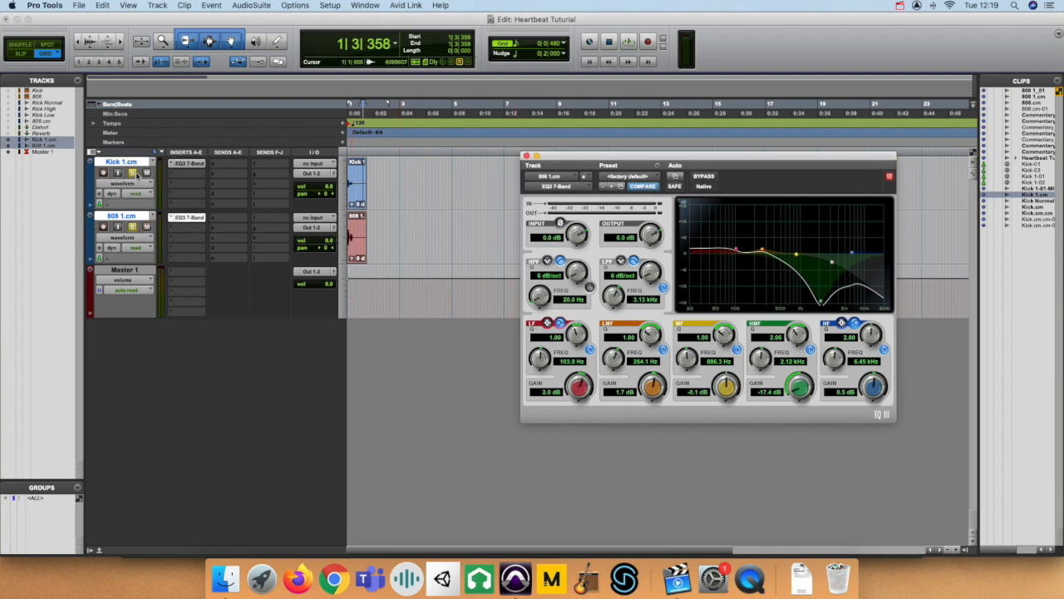
{"action": "left_click", "coordinate": [133, 173]}
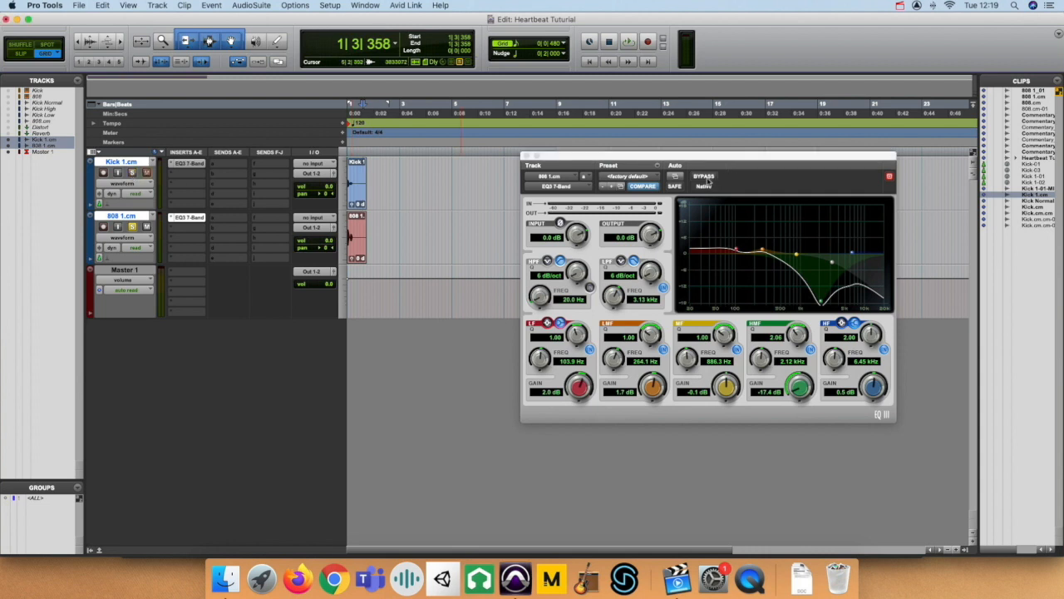
{"action": "left_click", "coordinate": [704, 177]}
{"action": "key", "text": "space"}
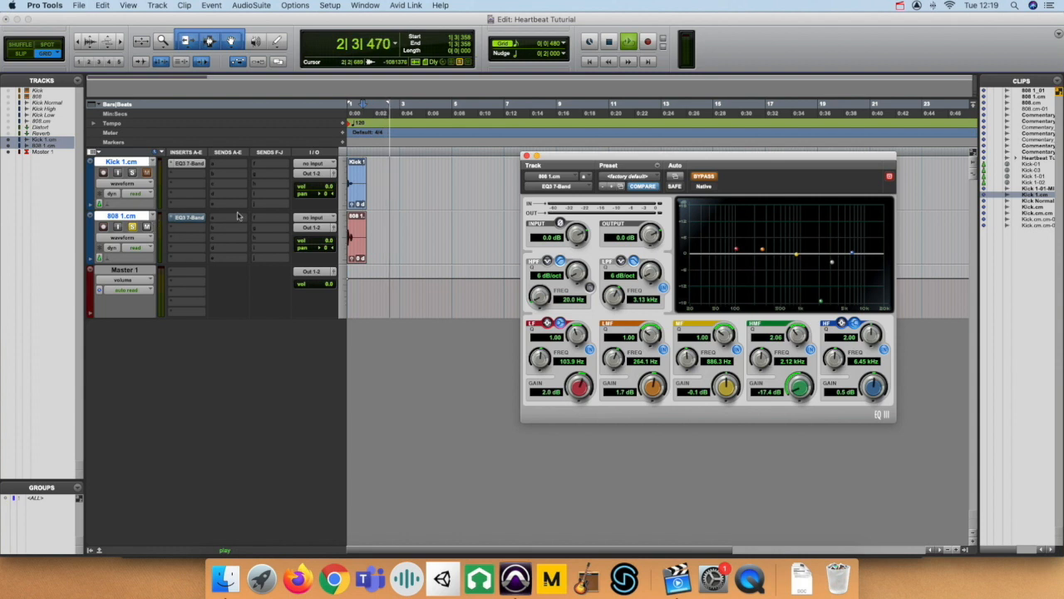
{"action": "left_click", "coordinate": [374, 246]}
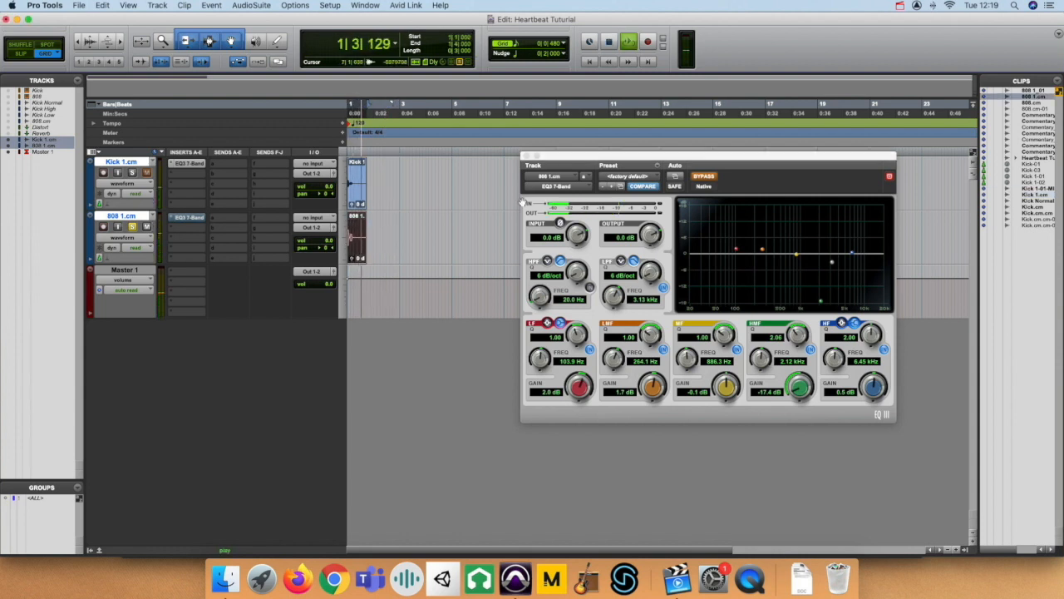
{"action": "left_click", "coordinate": [711, 178]}
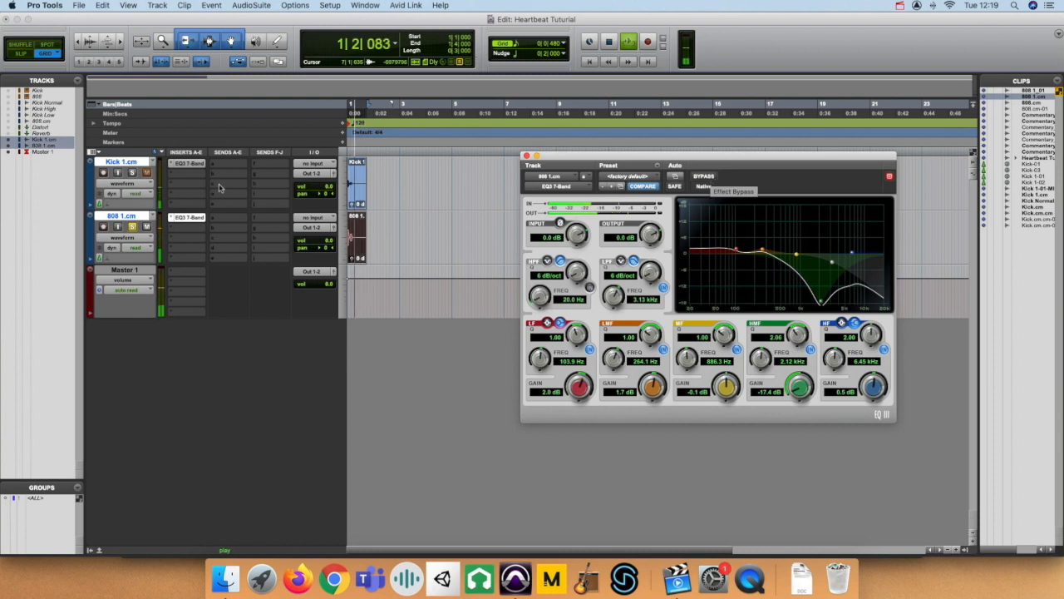
{"action": "left_click", "coordinate": [132, 173]}
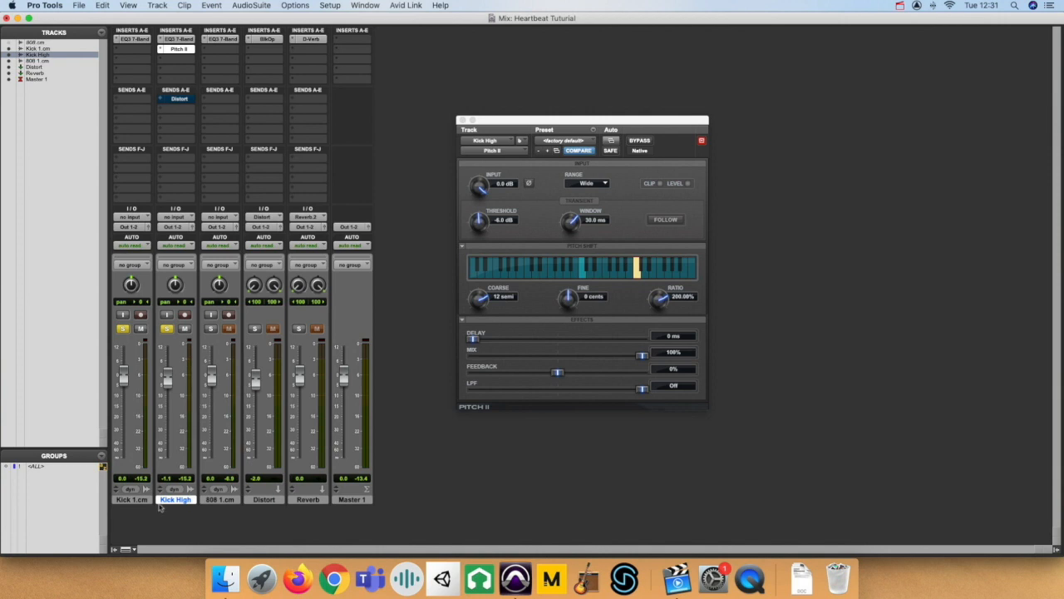
Take Kick 1.cm out of solo in the mixer and audition the pitch-shifted Kick High track alone from the Edit window.
{"action": "left_click", "coordinate": [132, 500]}
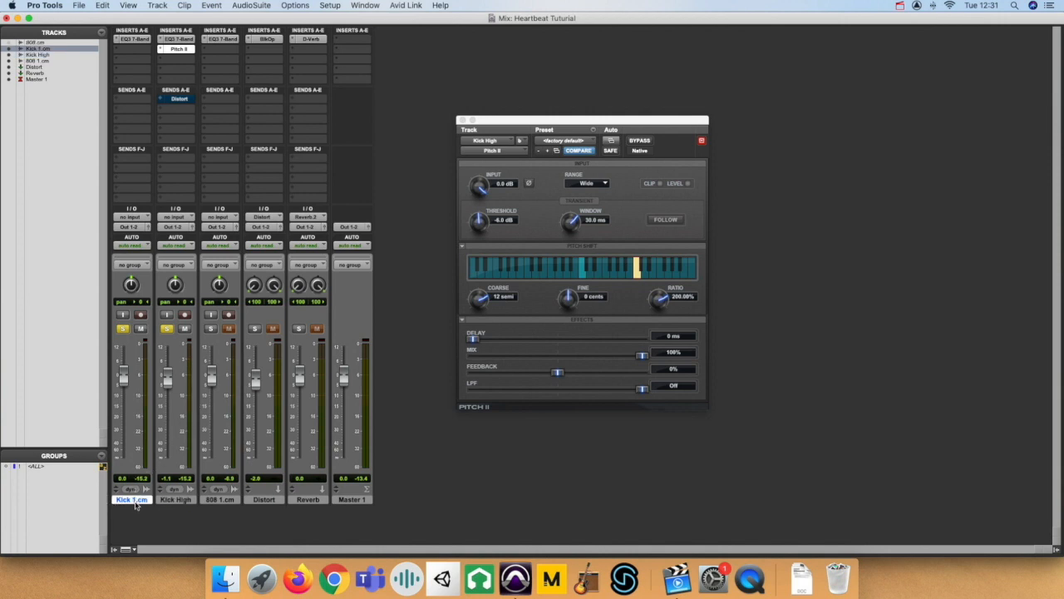
{"action": "left_click", "coordinate": [176, 500]}
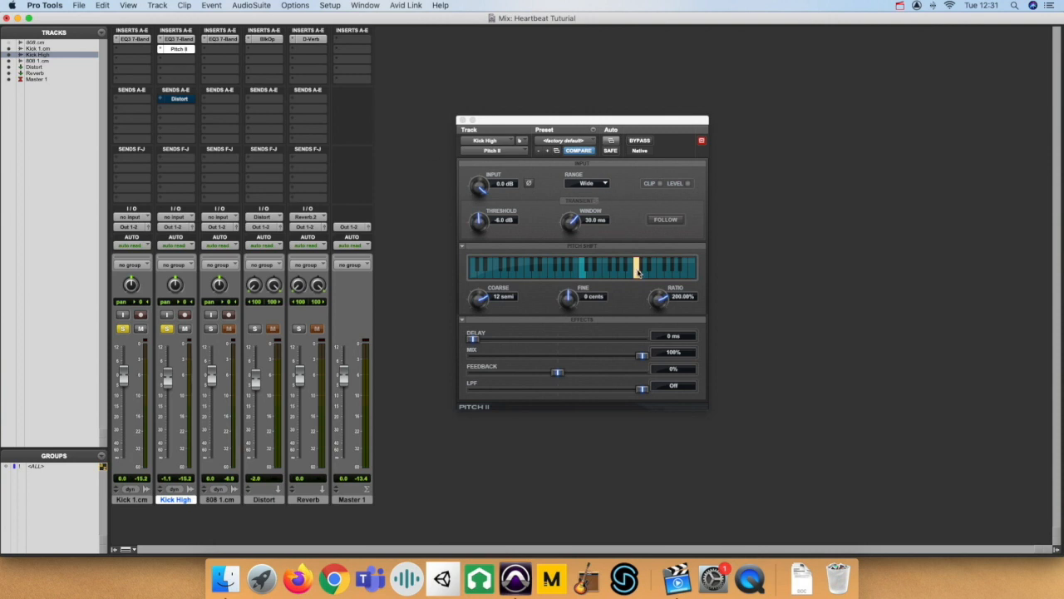
{"action": "left_click", "coordinate": [123, 330]}
{"action": "key", "text": "super+equal"}
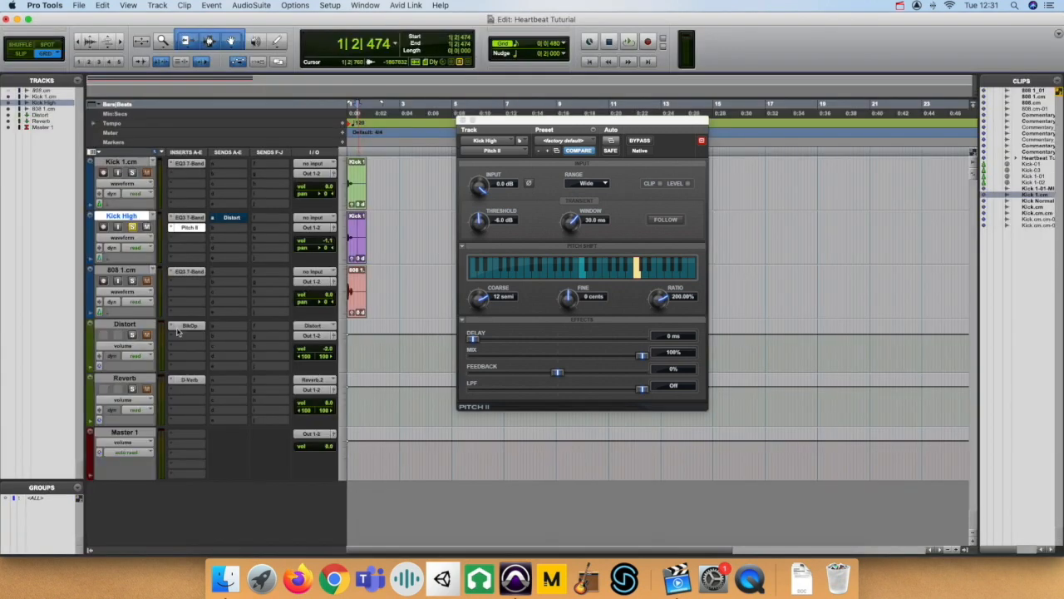
{"action": "key", "text": "space"}
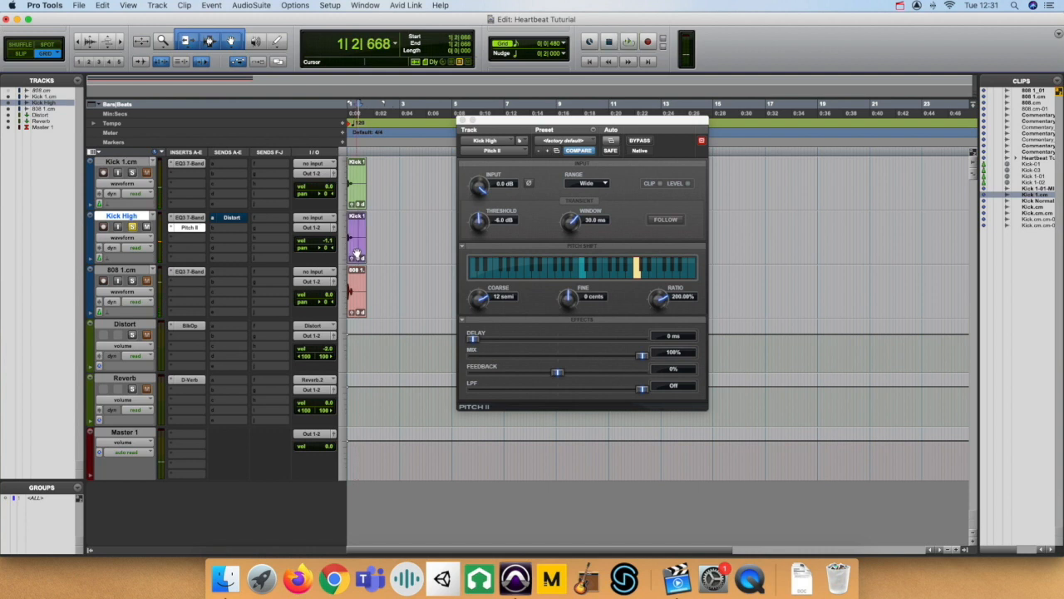
Lower the Kick High volume fader to -15.3 dB in the mixer and clear the solos on the kick tracks.
{"action": "key", "text": "super+equal"}
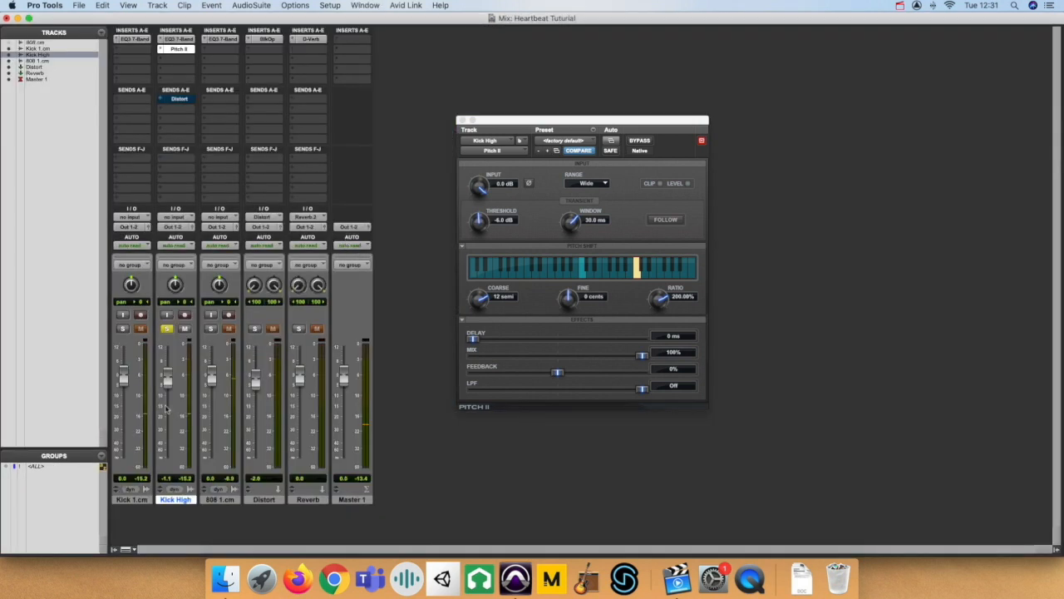
{"action": "left_click_drag", "start_coordinate": [168, 380], "coordinate": [167, 409]}
{"action": "left_click", "coordinate": [124, 329]}
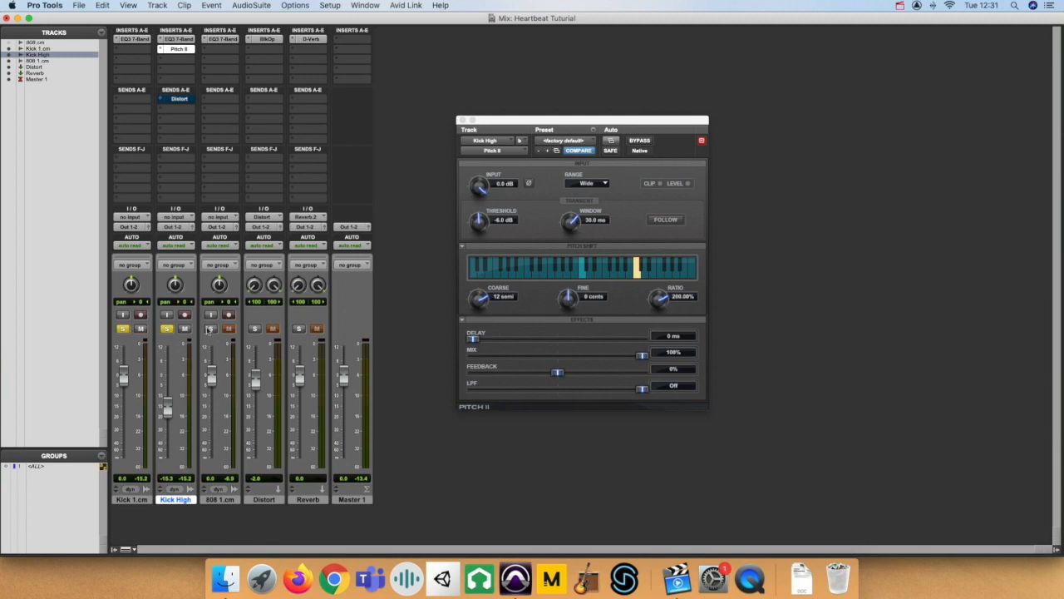
{"action": "left_click", "coordinate": [166, 330], "text": "alt"}
Return to the Edit window and play the first three beats with all the heartbeat layers together.
{"action": "key", "text": "super+equal"}
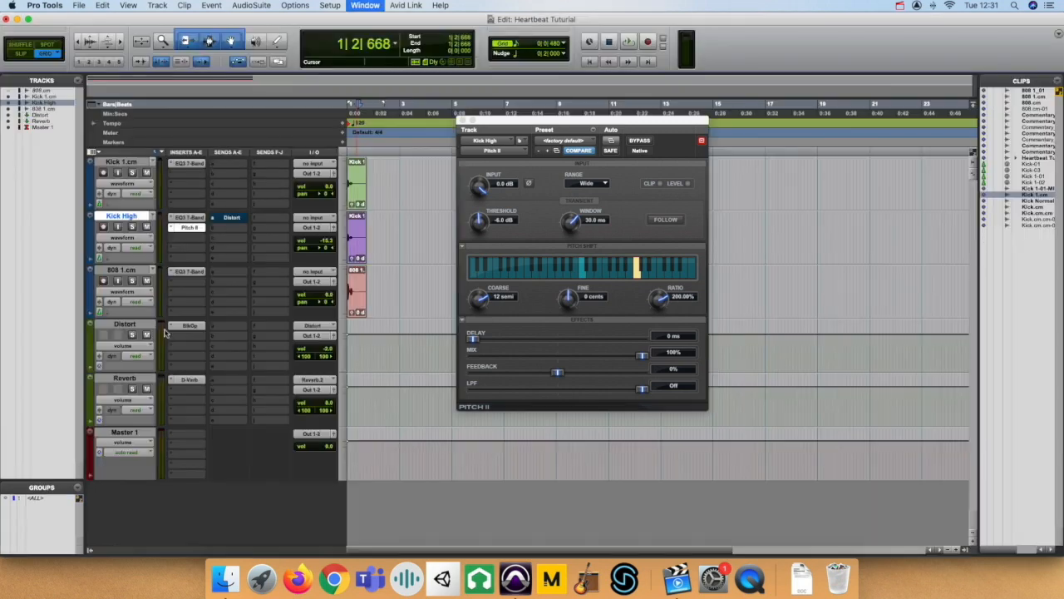
{"action": "key", "text": "space"}
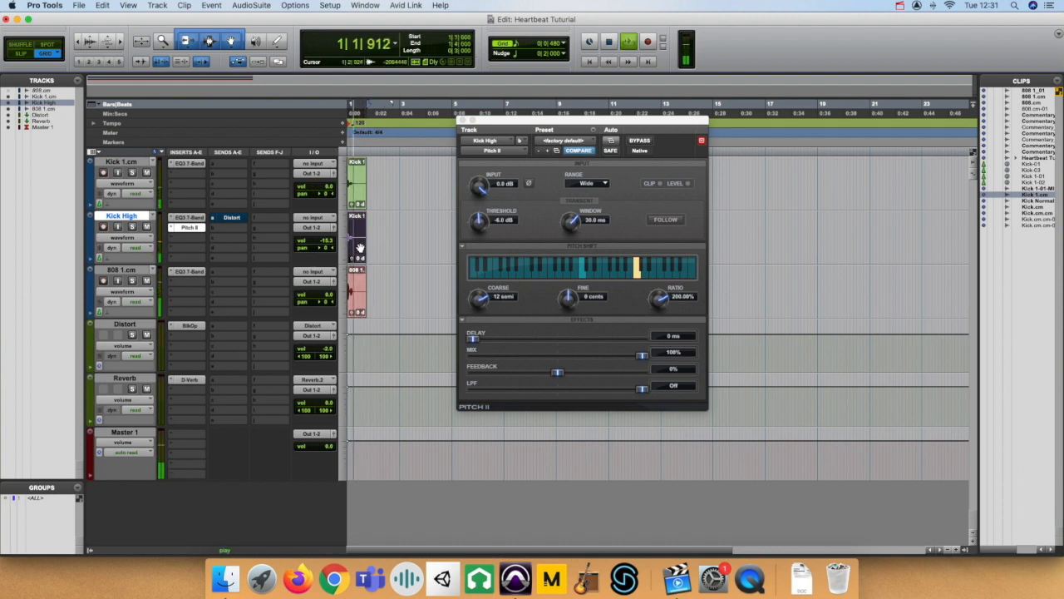
{"action": "key", "text": "space"}
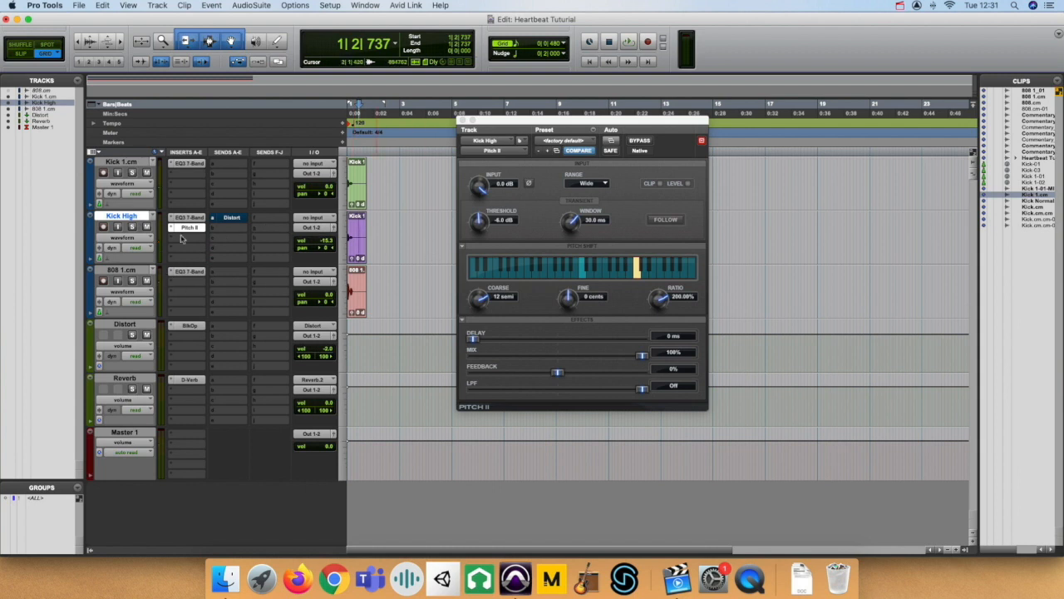
Review the Distort and Reverb aux tracks, reselect Kick High and close its Pitch II window.
{"action": "left_click", "coordinate": [133, 325]}
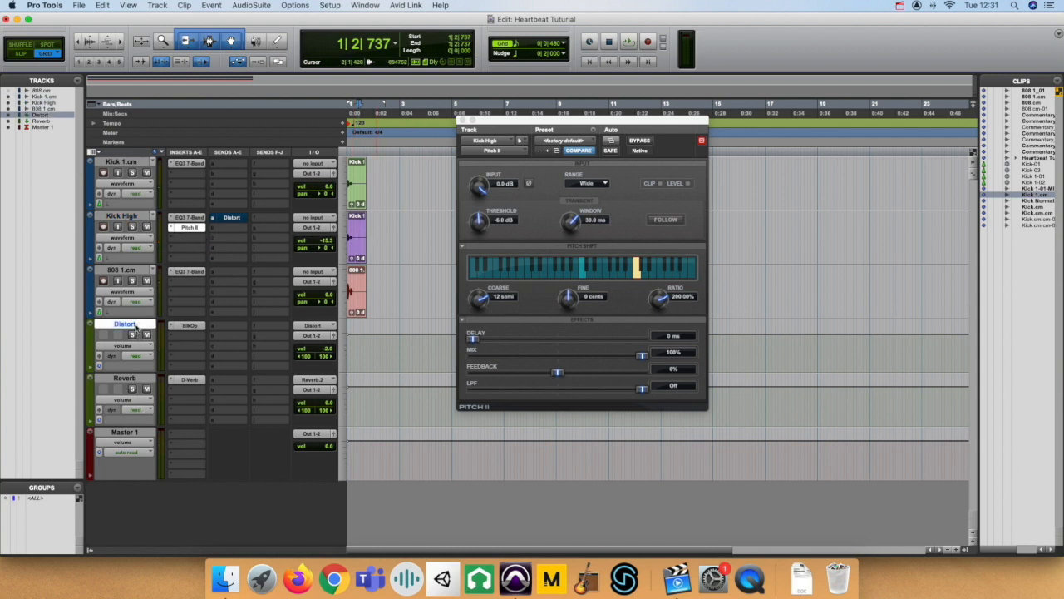
{"action": "left_click", "coordinate": [128, 378]}
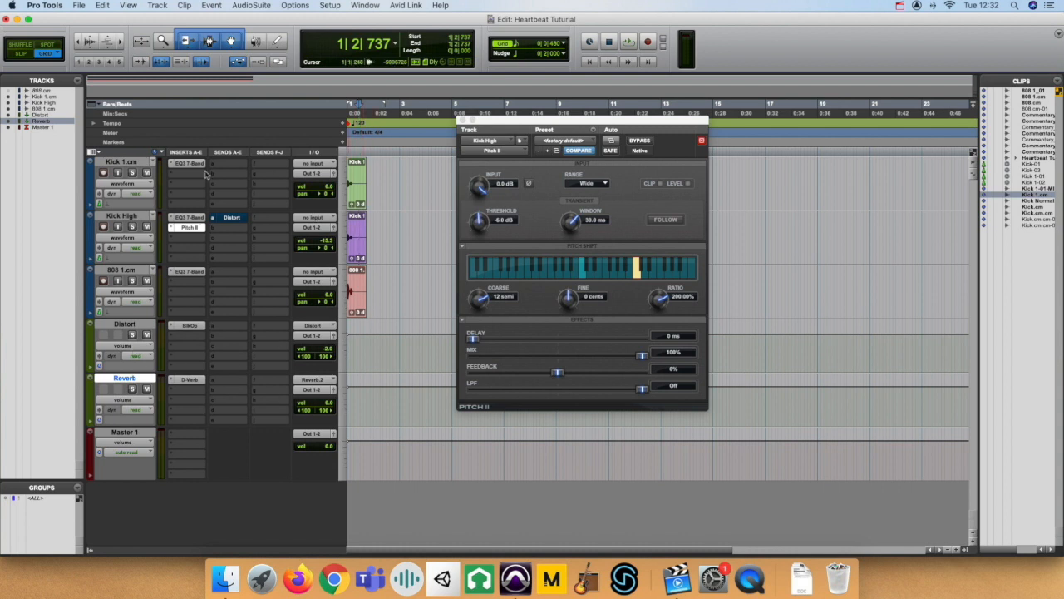
{"action": "left_click", "coordinate": [122, 217]}
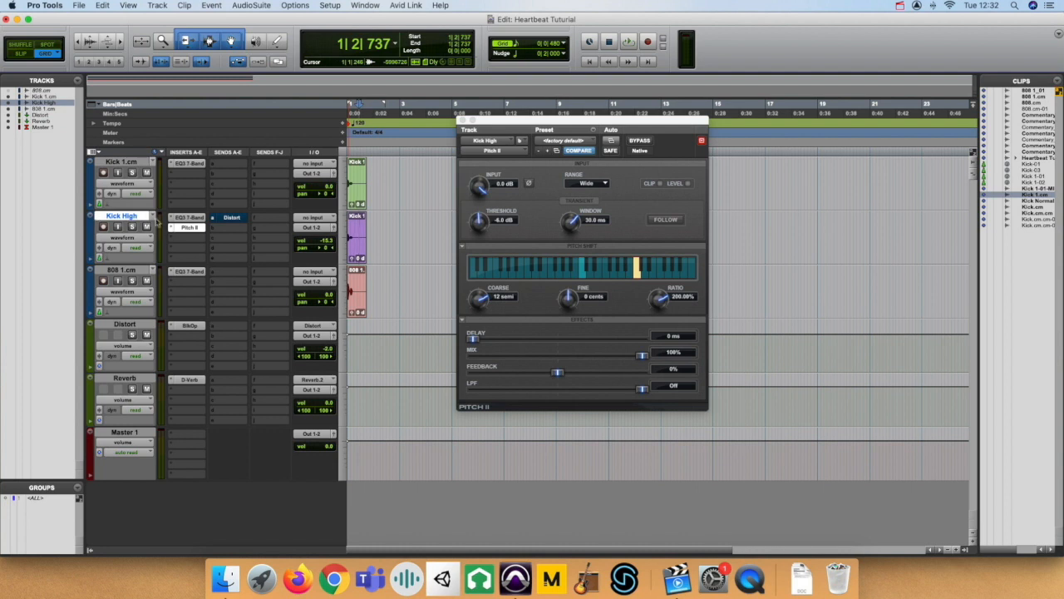
{"action": "left_click", "coordinate": [190, 227]}
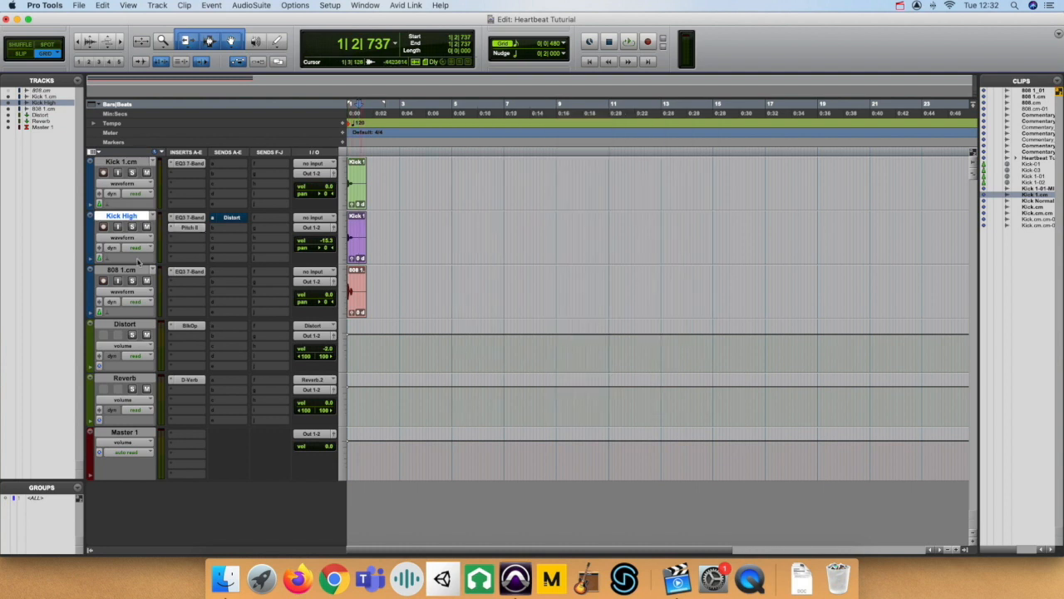
Open Kick High's Distort send, lower its level to -73.4 dB and play the clip with Kick High and Distort soloed.
{"action": "left_click", "coordinate": [232, 218]}
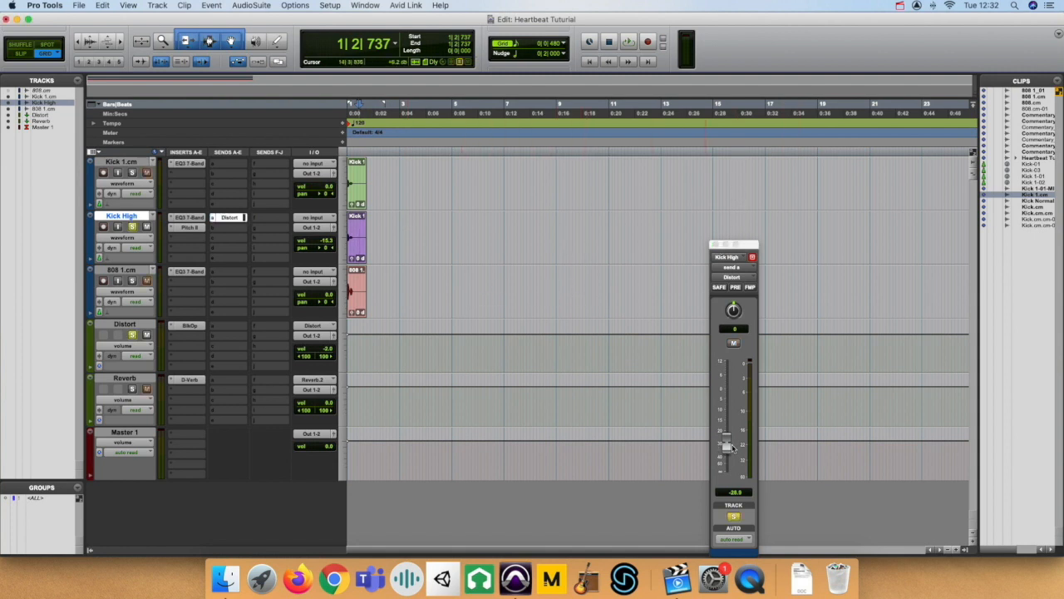
{"action": "left_click_drag", "start_coordinate": [732, 449], "coordinate": [726, 471]}
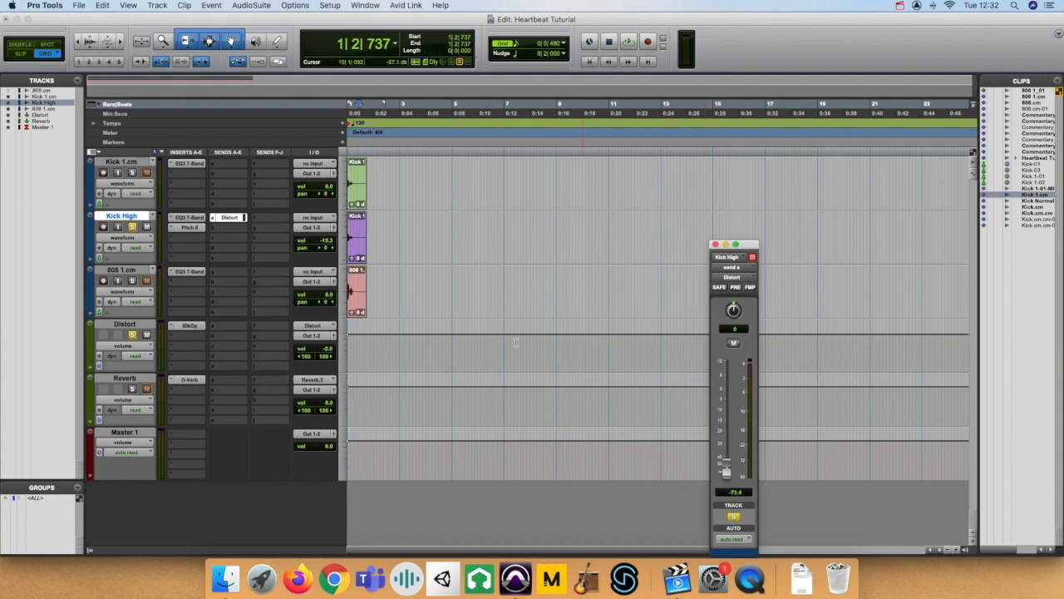
{"action": "left_click", "coordinate": [361, 246]}
{"action": "key", "text": "space"}
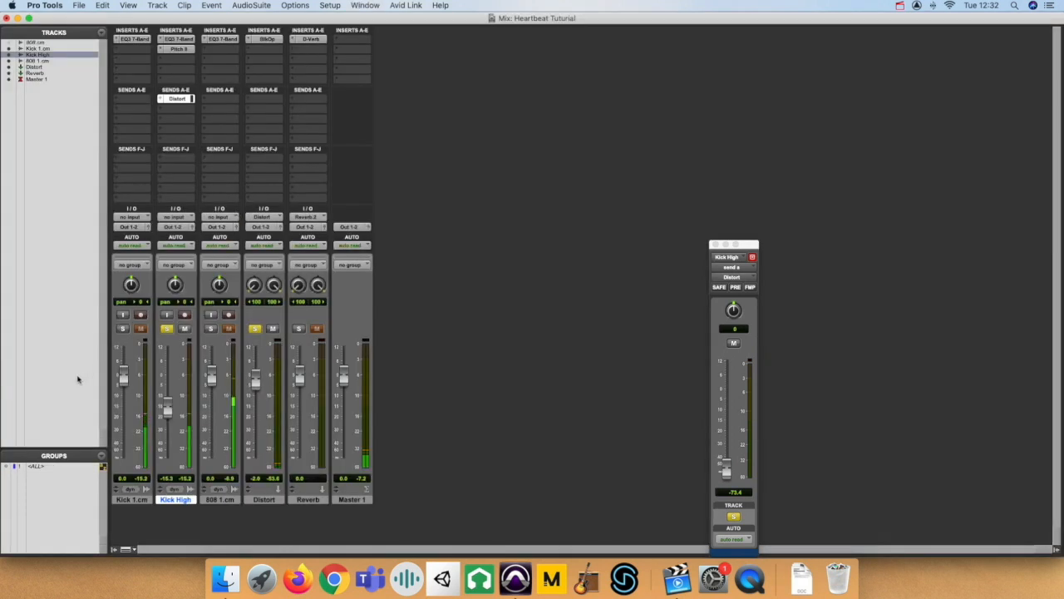
During playback, raise the Kick High volume fader to -2.7 dB and its Distort send level to -36.0 dB.
{"action": "left_click_drag", "start_coordinate": [167, 408], "coordinate": [172, 381]}
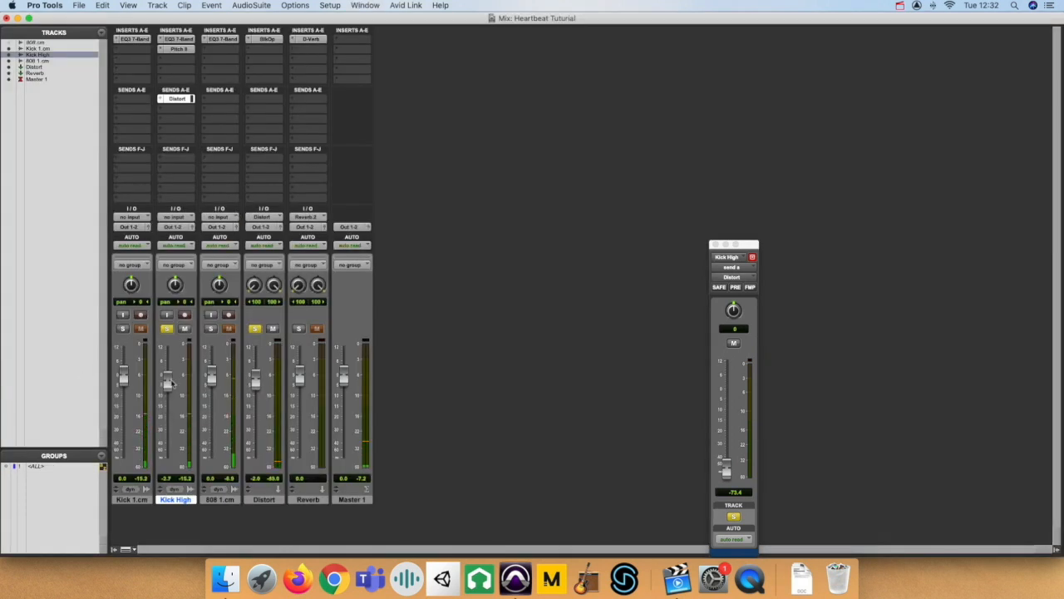
{"action": "key", "text": "super+equal"}
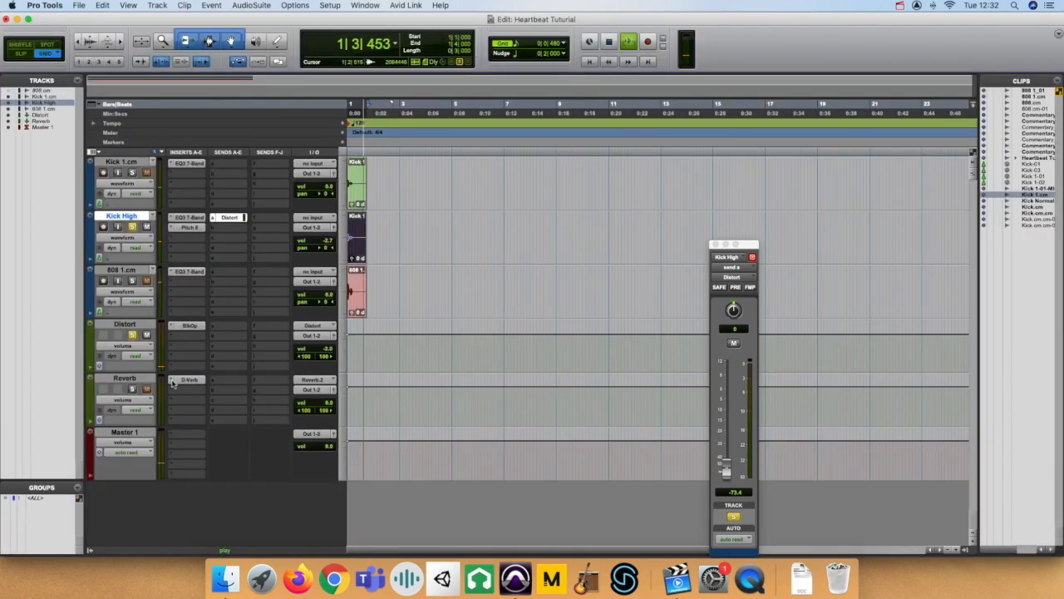
{"action": "mouse_move", "coordinate": [725, 471]}
{"action": "left_mouse_down"}
{"action": "mouse_move", "coordinate": [727, 444]}
{"action": "mouse_move", "coordinate": [725, 453]}
{"action": "left_mouse_up"}
{"action": "key", "text": "super+equal"}
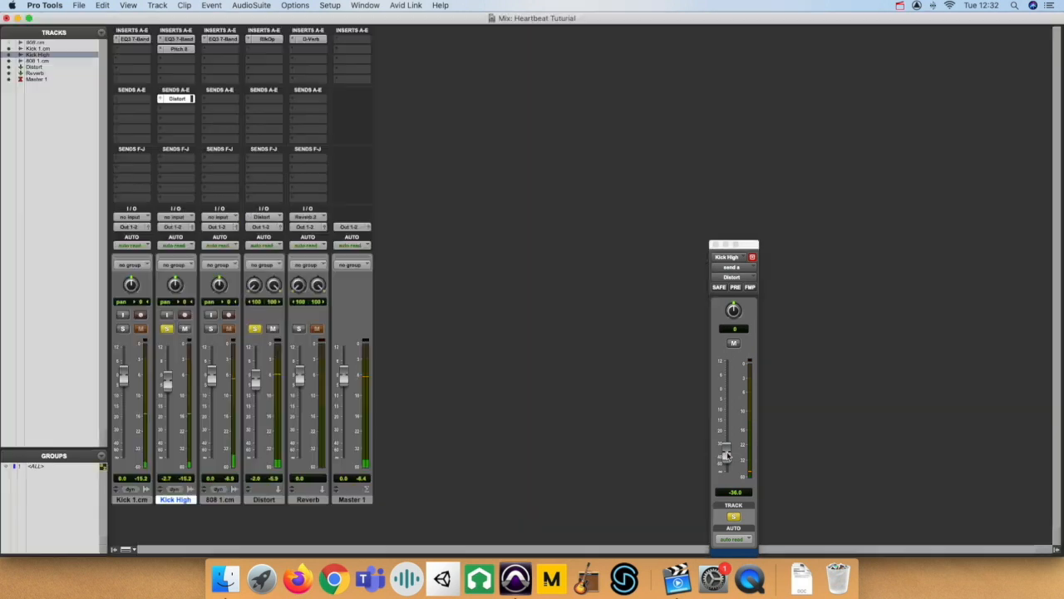
Lower the Kick High volume fader to -21.8 dB and add Kick 1.cm and 808 1.cm to the soloed tracks.
{"action": "left_click_drag", "start_coordinate": [167, 379], "coordinate": [170, 414]}
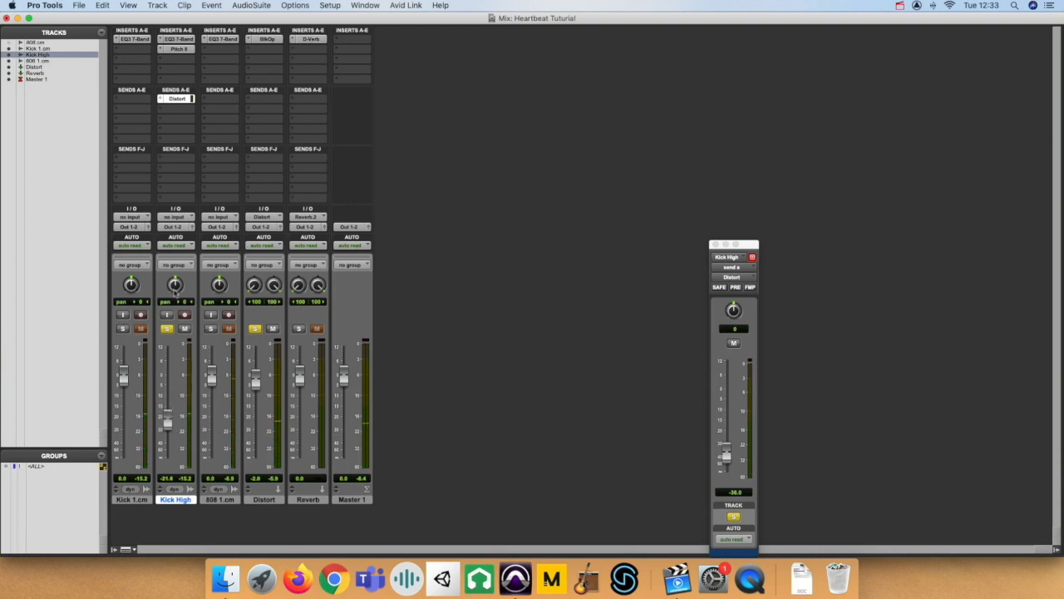
{"action": "left_click", "coordinate": [124, 328]}
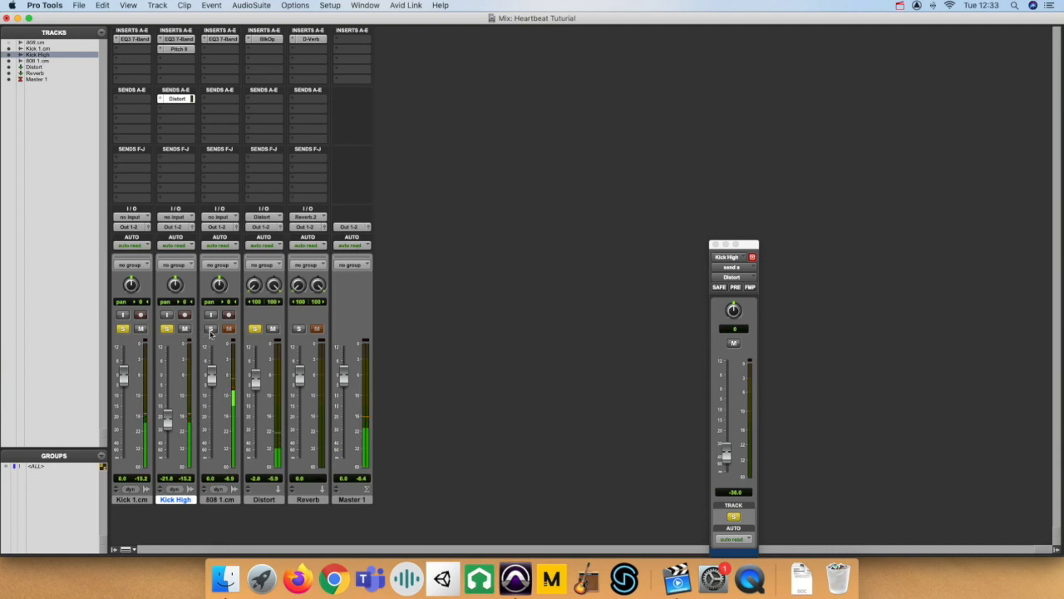
{"action": "left_click", "coordinate": [211, 330]}
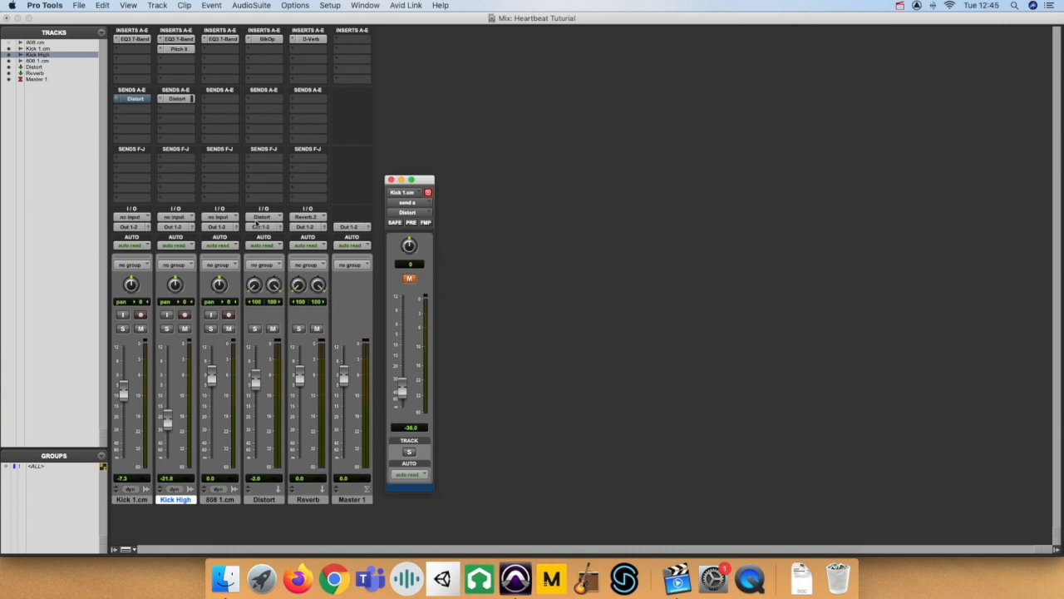
Solo Kick 1.cm, unmute its -36.0 dB Distort send during playback and solo the Distort aux track with it.
{"action": "left_click", "coordinate": [122, 329]}
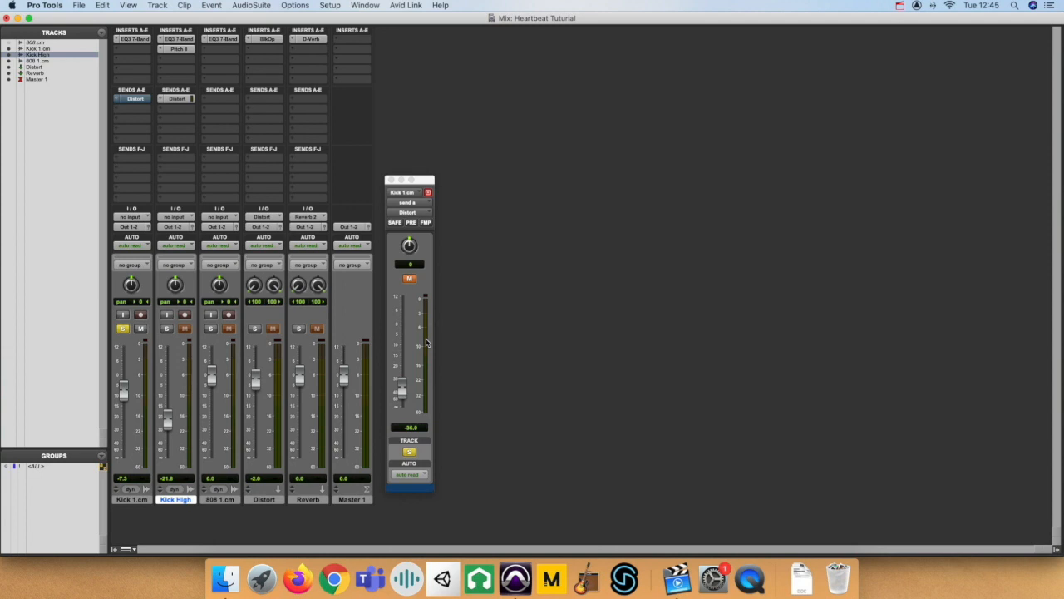
{"action": "key", "text": "super+equal"}
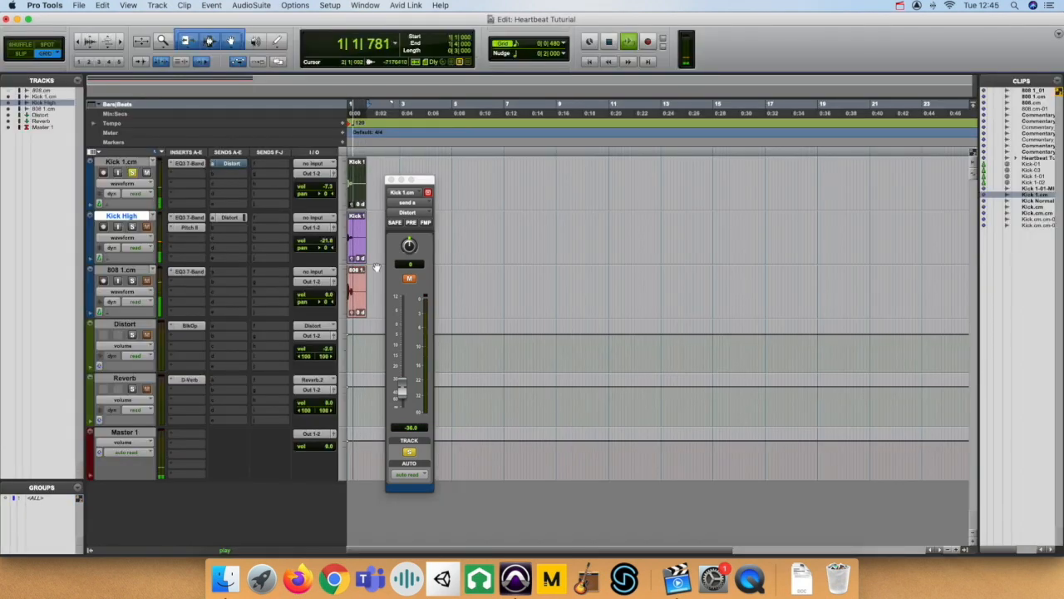
{"action": "left_click", "coordinate": [411, 279]}
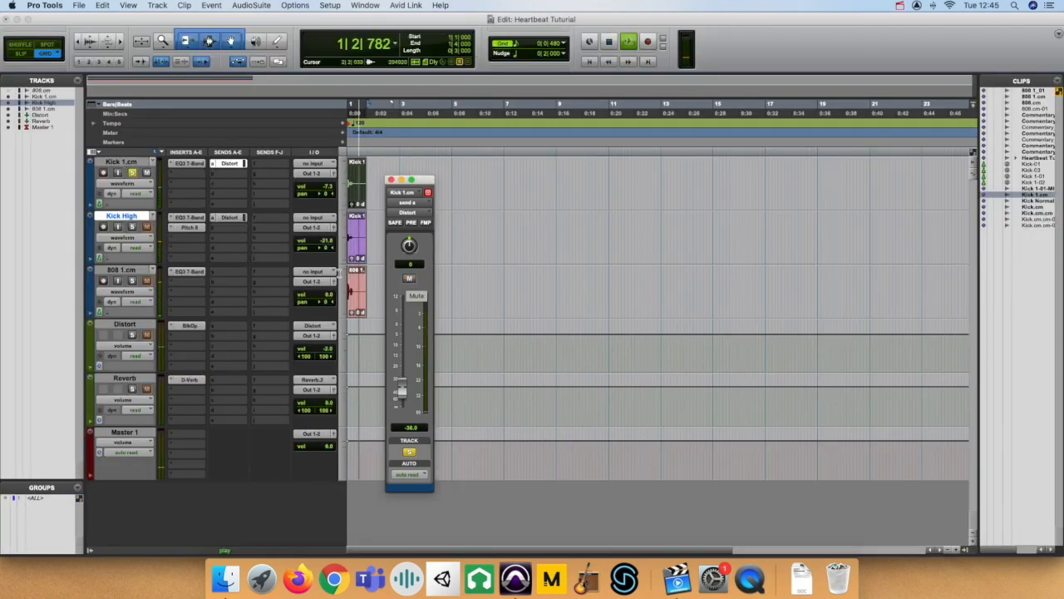
{"action": "left_click", "coordinate": [132, 334]}
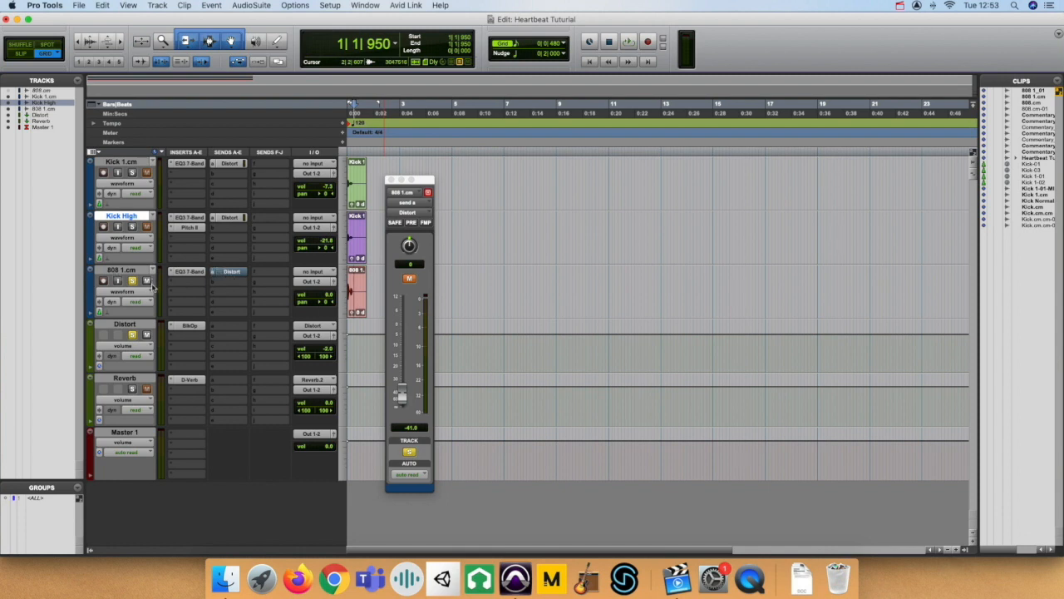
Play the 808 1.cm clip in solo and unmute its Distort send at -41.8 dB.
{"action": "left_click", "coordinate": [357, 302]}
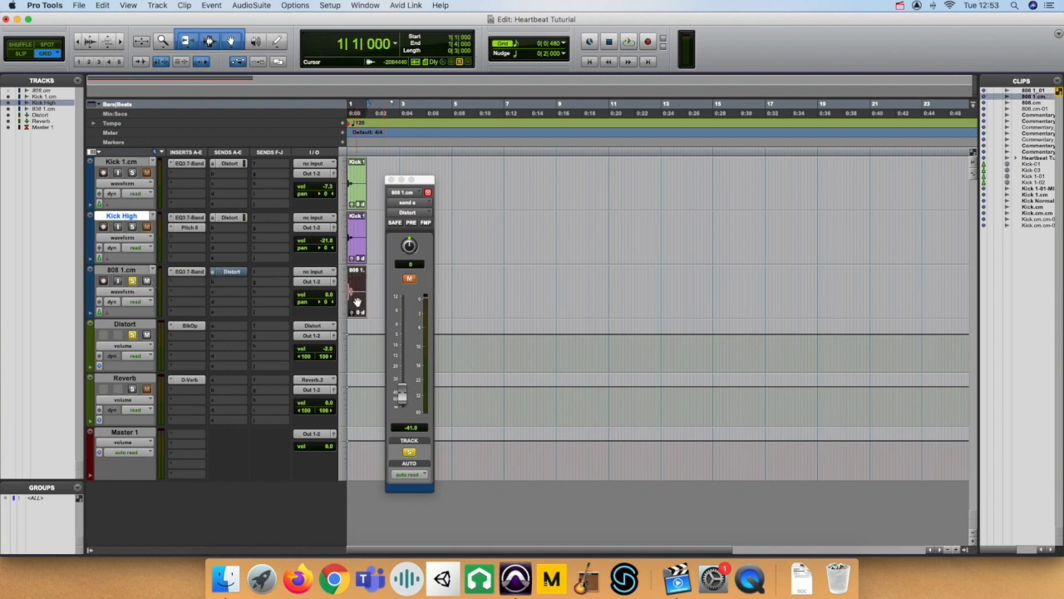
{"action": "key", "text": "space"}
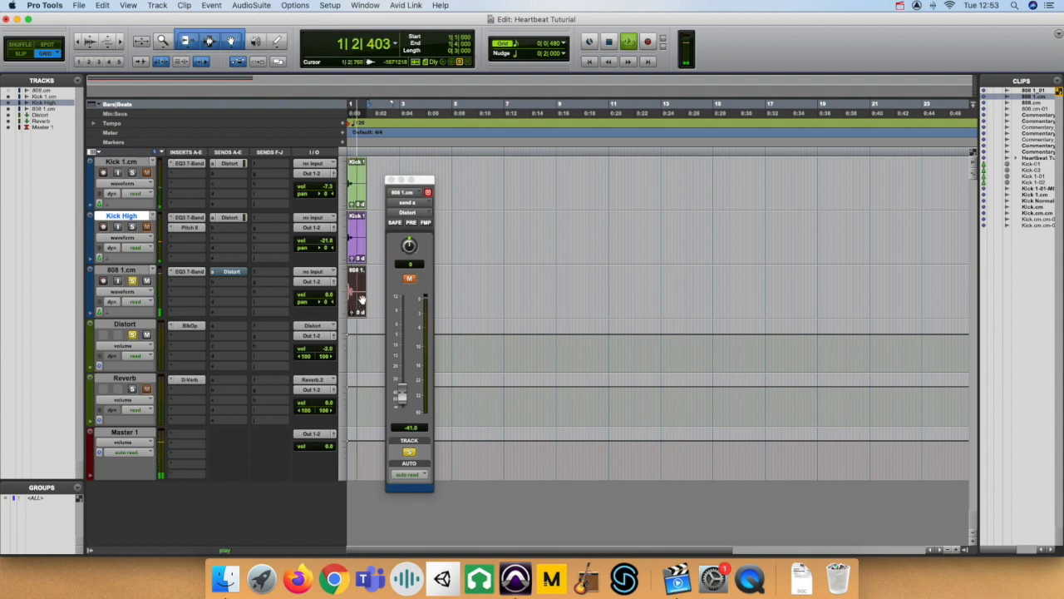
{"action": "left_click", "coordinate": [410, 279]}
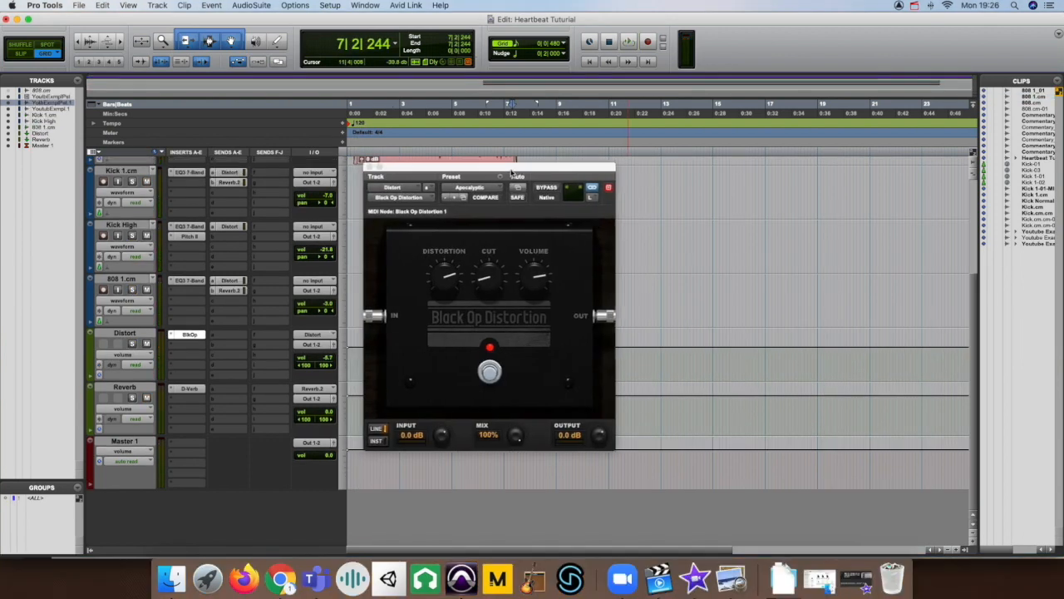
Look through the Black Op Distortion presets on the Distort track and keep Apocalyptic selected.
{"action": "left_click_drag", "start_coordinate": [512, 172], "coordinate": [514, 172]}
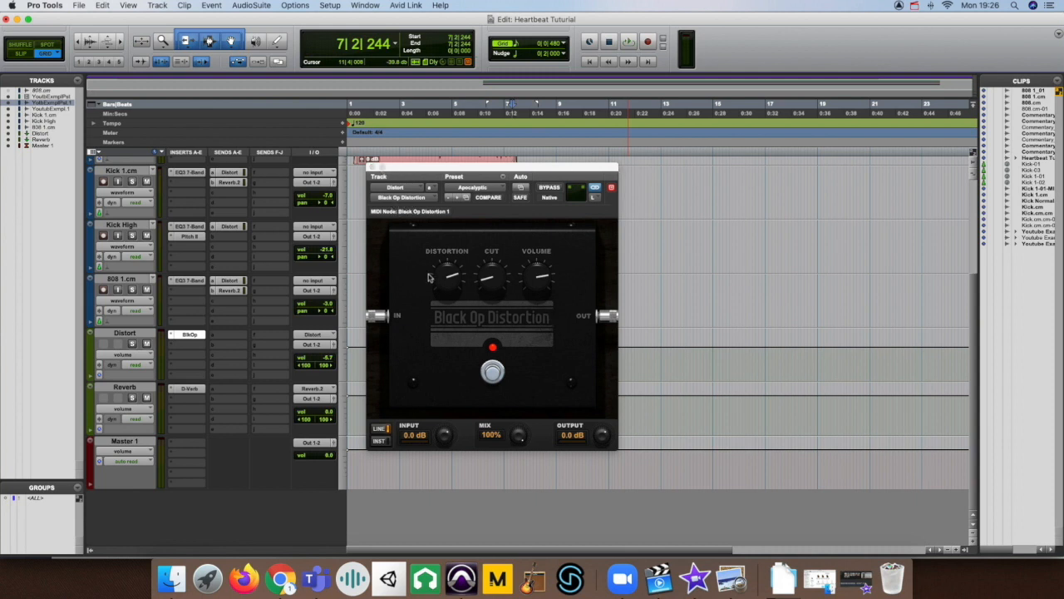
{"action": "left_click", "coordinate": [494, 191]}
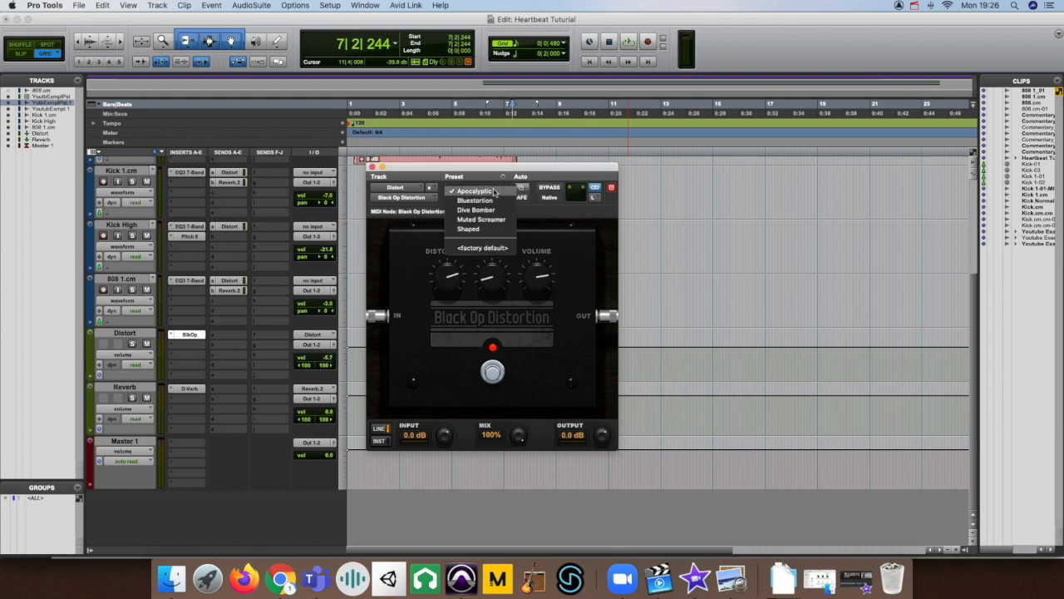
{"action": "left_click", "coordinate": [489, 193]}
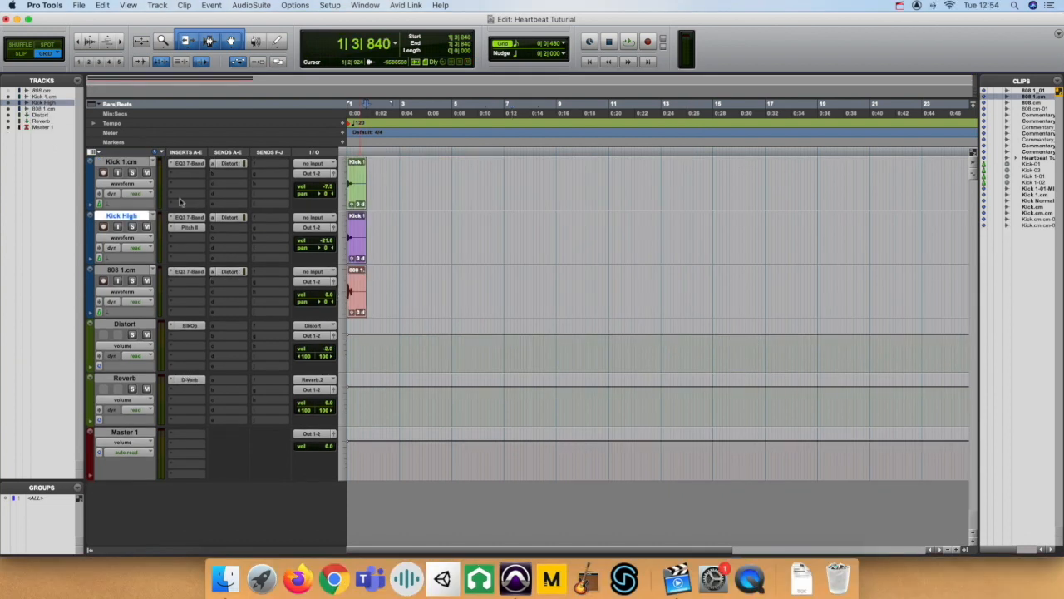
Select the Kick 1.cm clip and add a second send on that track to the Reverb.2 (Stereo) bus.
{"action": "left_click", "coordinate": [357, 197]}
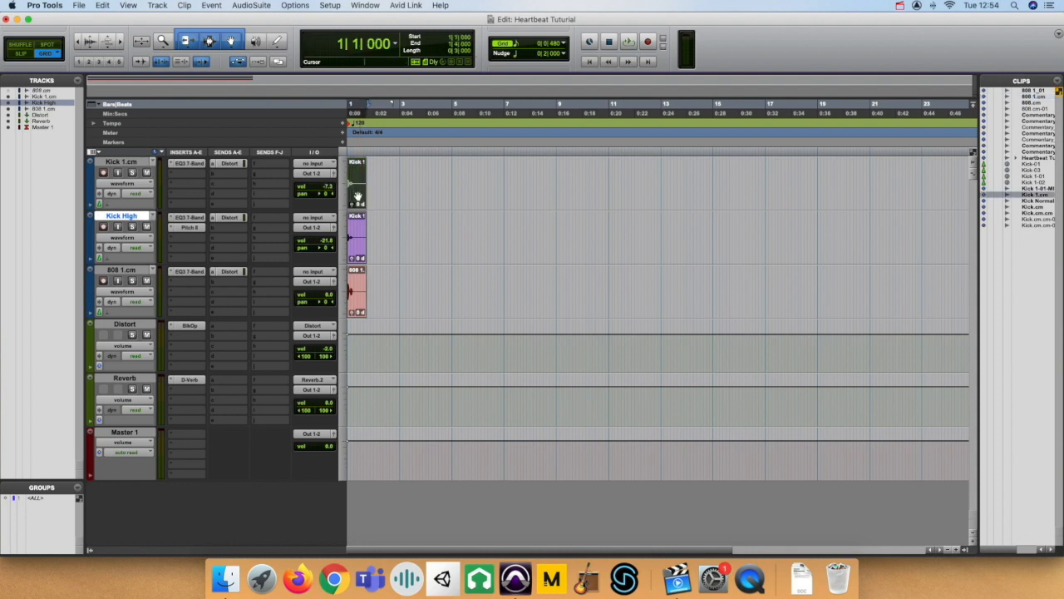
{"action": "left_click", "coordinate": [219, 175]}
{"action": "mouse_move", "coordinate": [241, 183]}
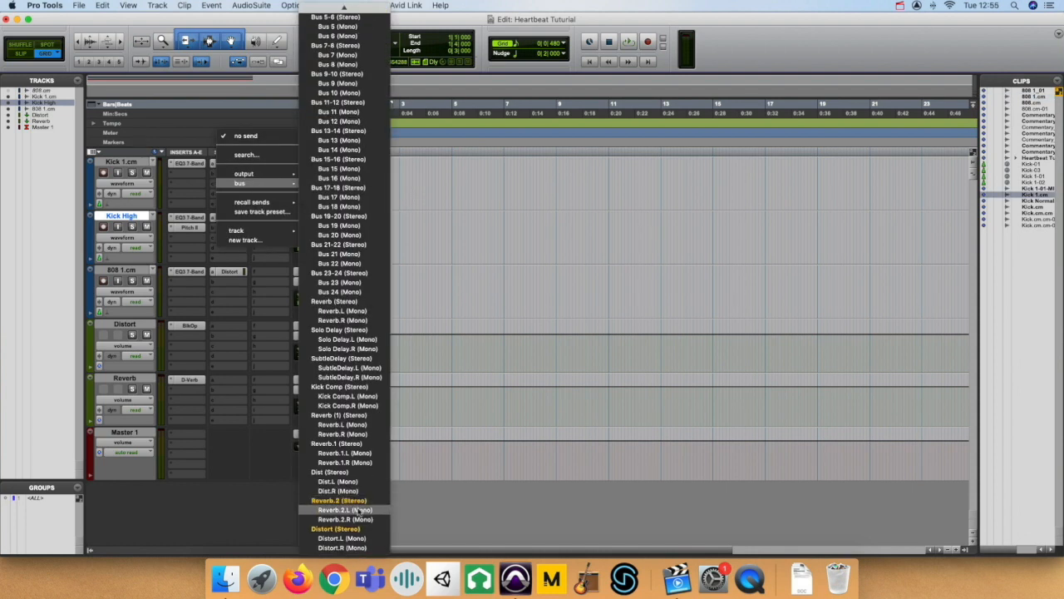
{"action": "left_click", "coordinate": [351, 501]}
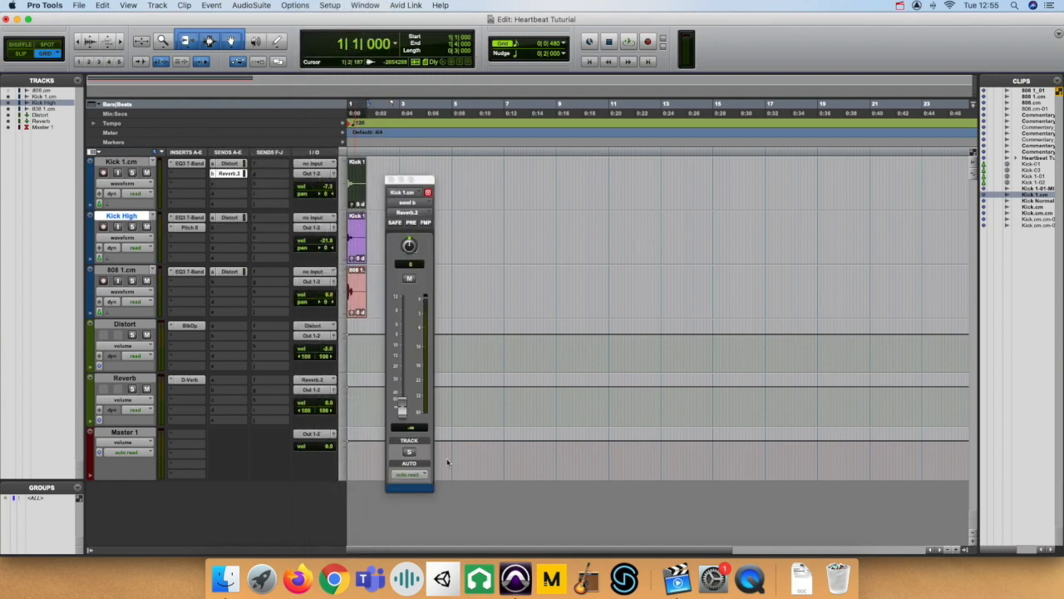
Play Kick 1.cm with the Reverb aux soloed and set its Reverb.2 send level to -18.6 dB.
{"action": "key", "text": "space"}
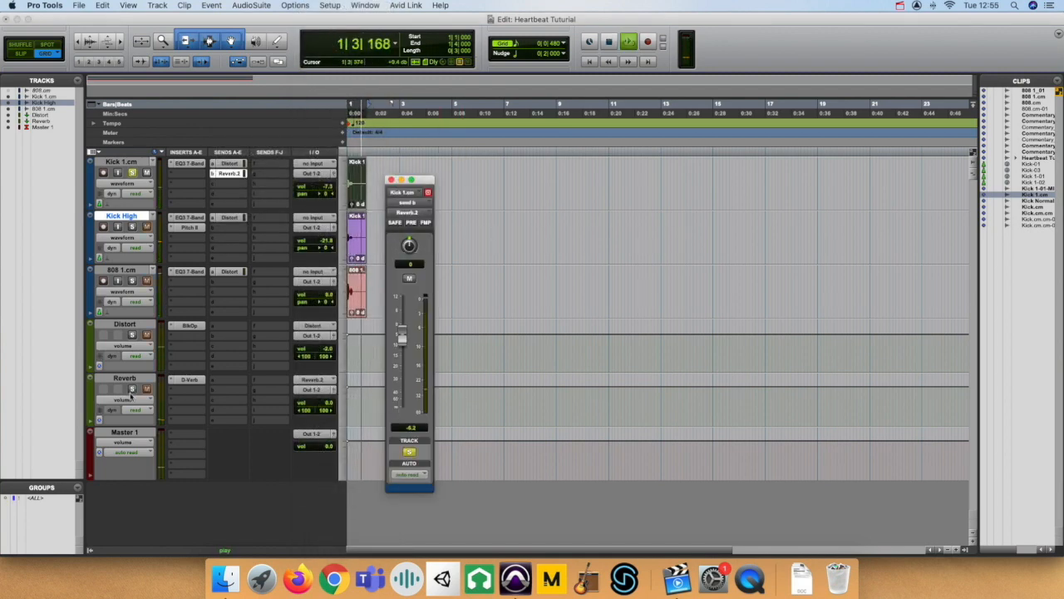
{"action": "left_click", "coordinate": [132, 390]}
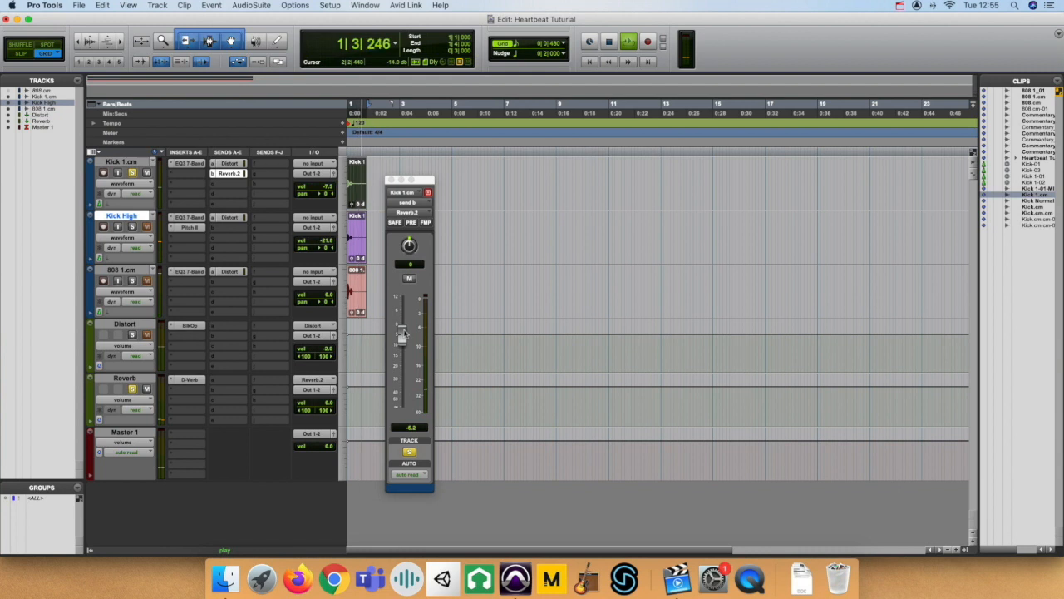
{"action": "left_click_drag", "start_coordinate": [401, 337], "coordinate": [402, 359]}
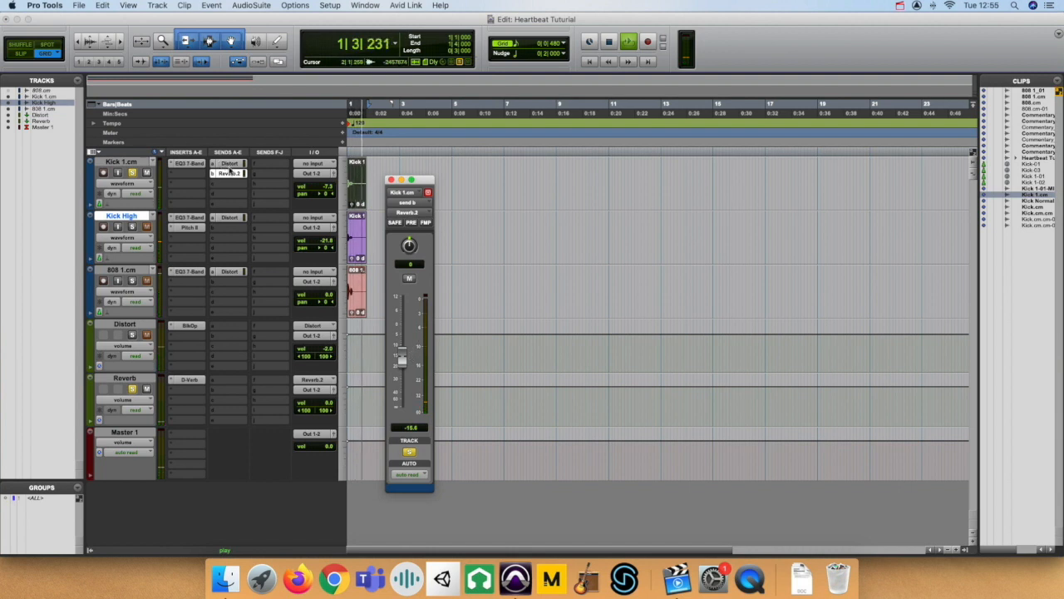
{"action": "key", "text": "space"}
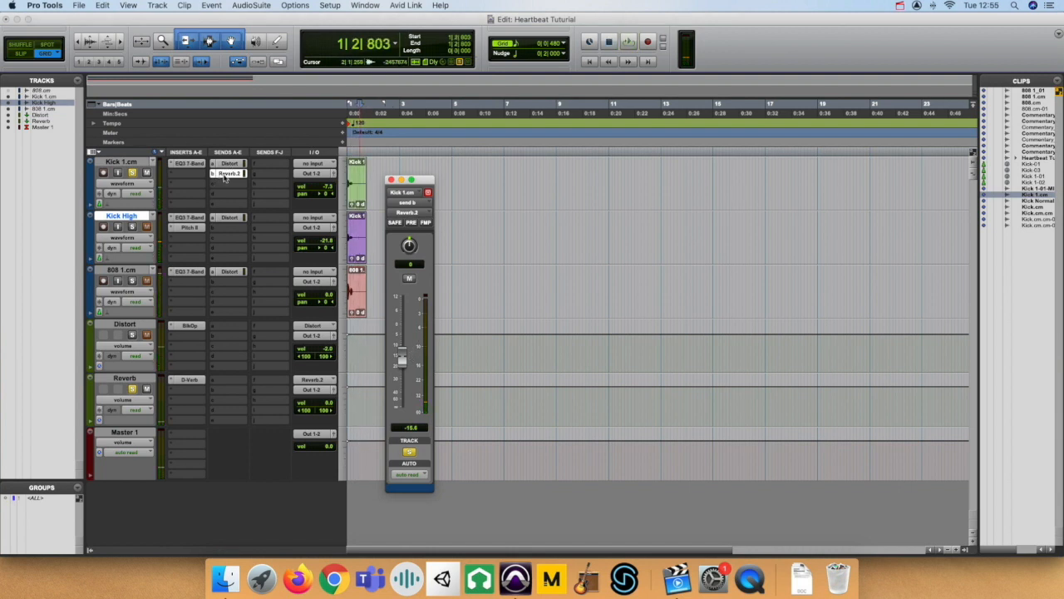
Copy the Reverb.2 send from Kick 1.cm to 808 1.cm and audition the 808 1.cm clip.
{"action": "left_click_drag", "start_coordinate": [222, 177], "coordinate": [228, 281]}
{"action": "left_click", "coordinate": [358, 297]}
{"action": "key", "text": "space"}
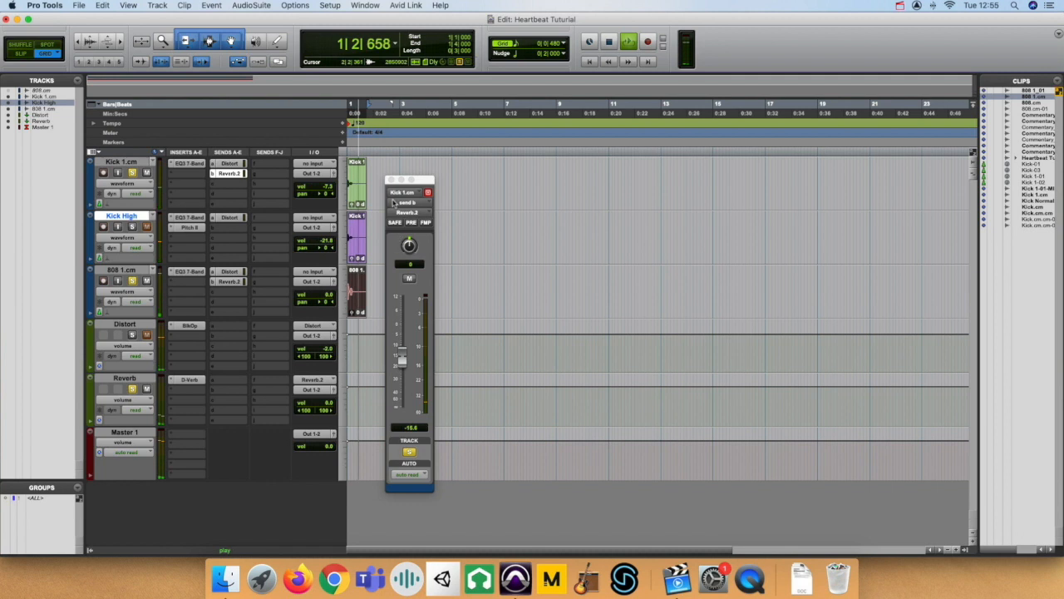
{"action": "key", "text": "space"}
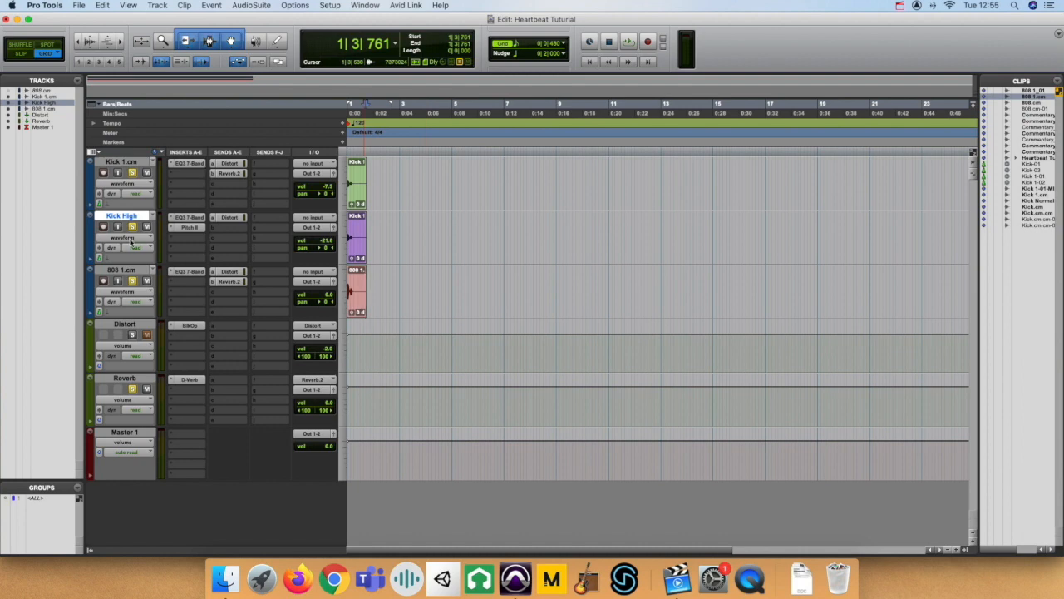
Select the Kick 1.cm clip in the Edit window and play all the layers with distortion and reverb unsoloed.
{"action": "left_click", "coordinate": [353, 248]}
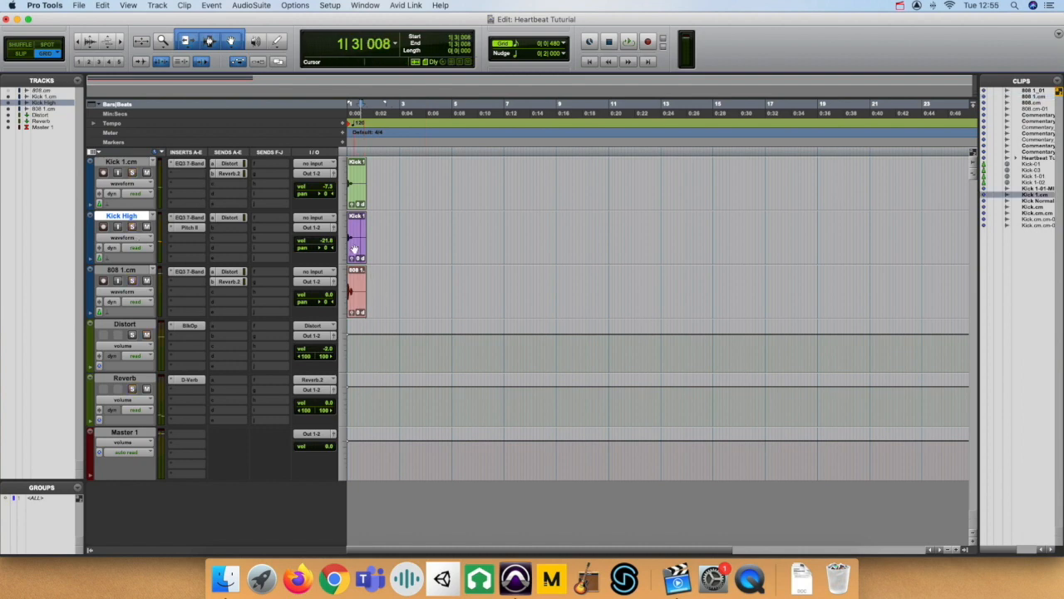
{"action": "key", "text": "super+equal"}
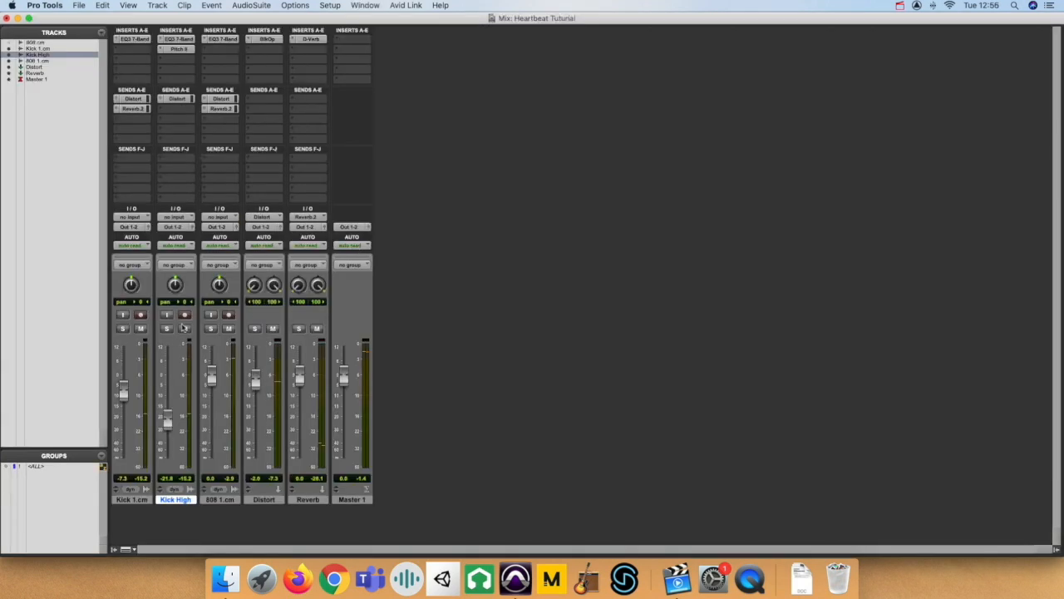
{"action": "key", "text": "super+equal"}
{"action": "left_click", "coordinate": [352, 199]}
{"action": "key", "text": "space"}
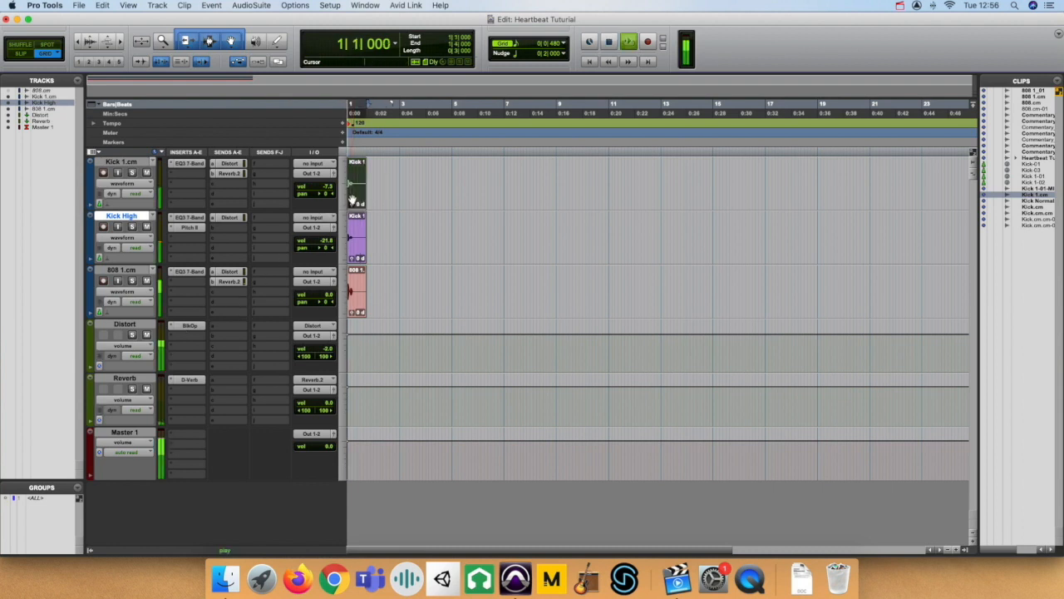
Balance the mixer with Kick 1.cm at -7.0 dB, 808 1.cm at -3.0 dB and Distort at -5.7 dB.
{"action": "key", "text": "super+equal"}
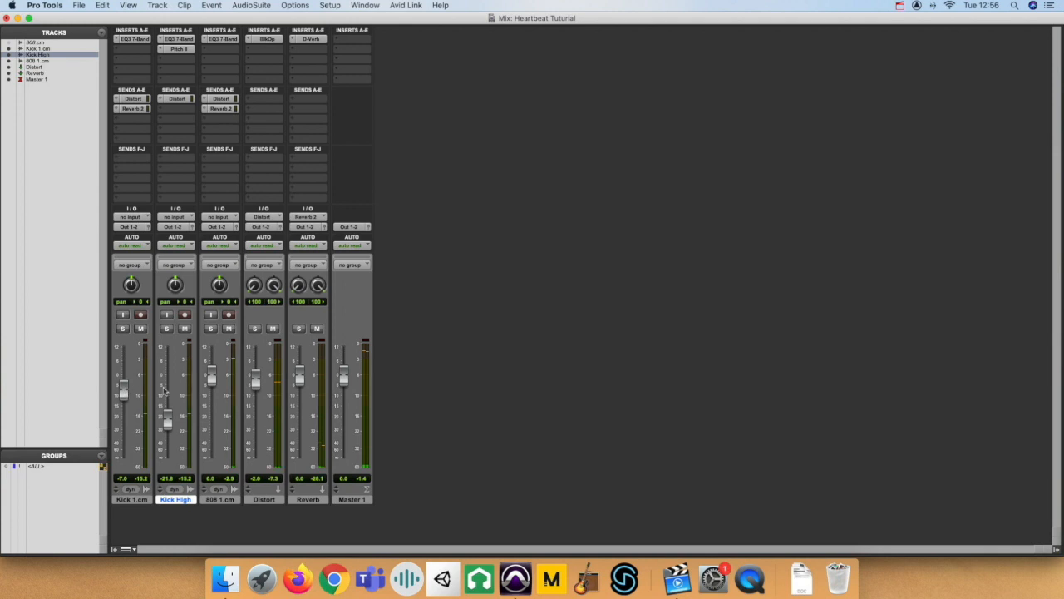
{"action": "left_click_drag", "start_coordinate": [215, 384], "coordinate": [256, 394]}
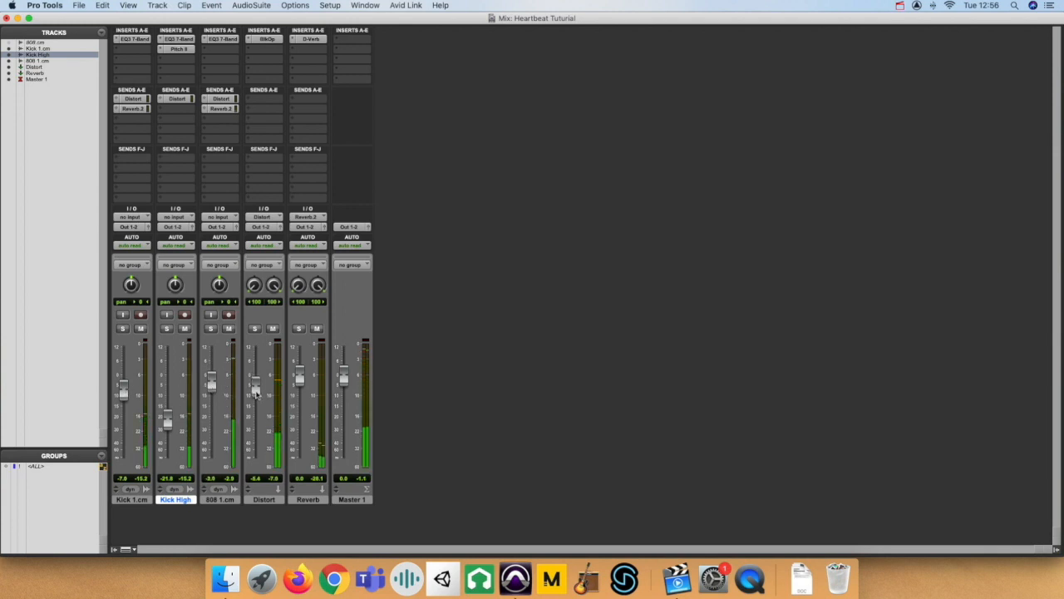
{"action": "key", "text": "super+equal"}
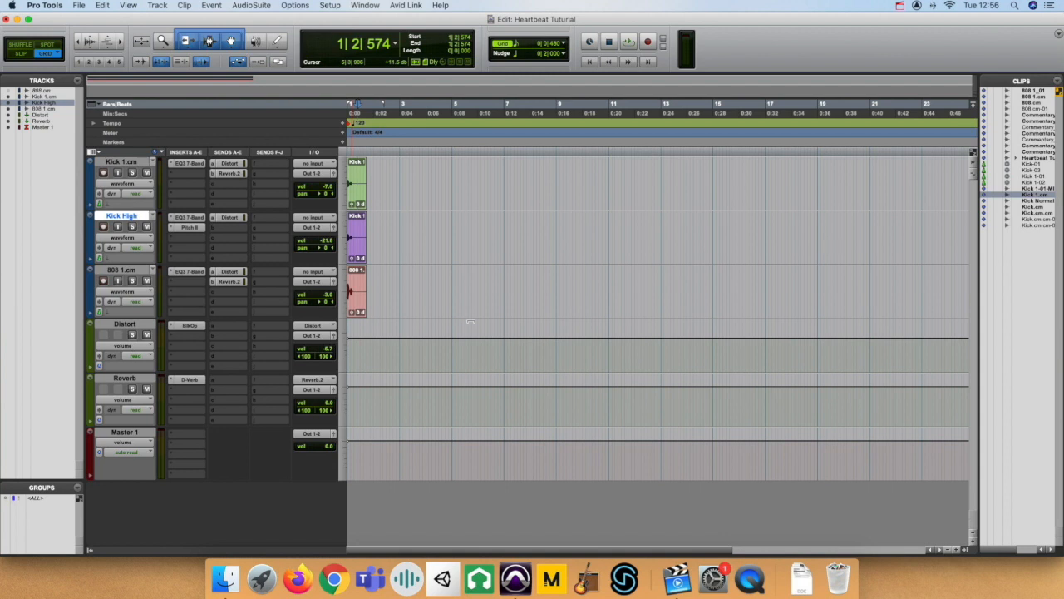
Switch from Pro Tools to Google Chrome.
{"action": "key", "text": "super+Tab"}
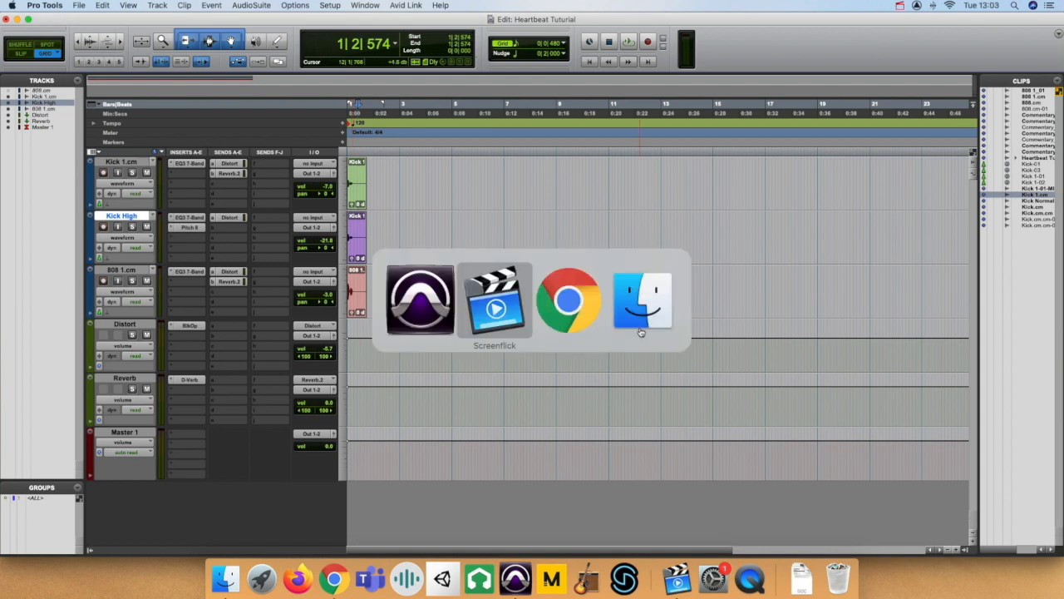
{"action": "key", "text": "super+Tab"}
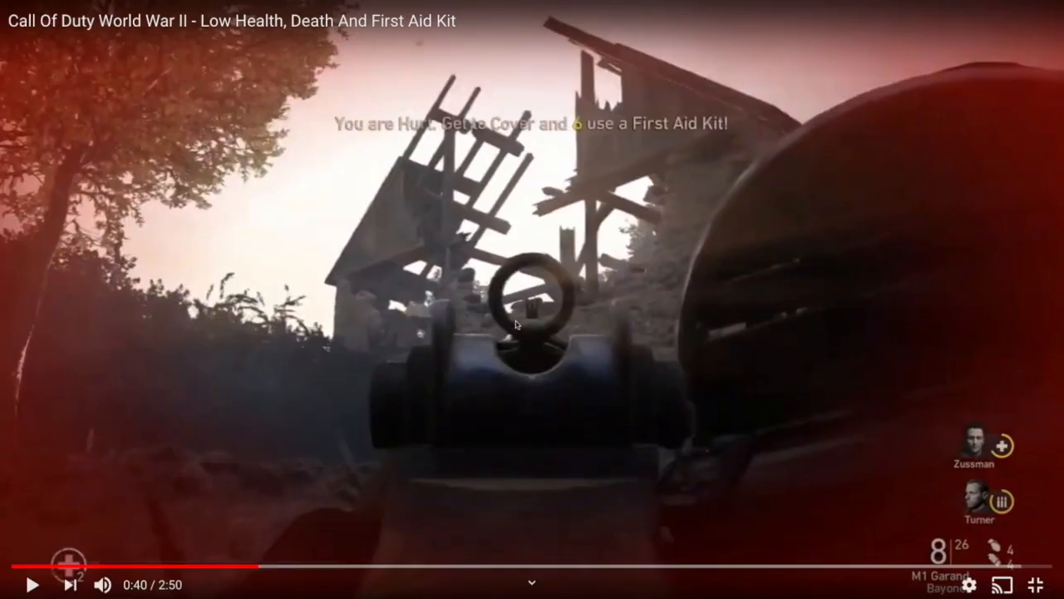
{"action": "left_click", "coordinate": [516, 324]}
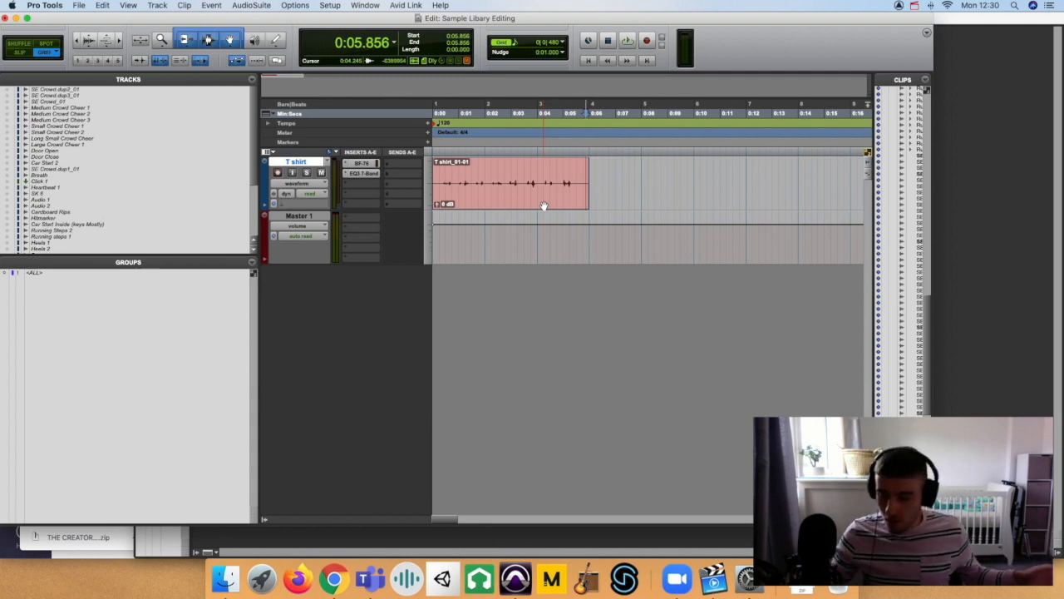
Open the EQ3 7-Band insert on the T shirt track and play the T shirt_01-01 clip through it.
{"action": "left_click", "coordinate": [372, 176]}
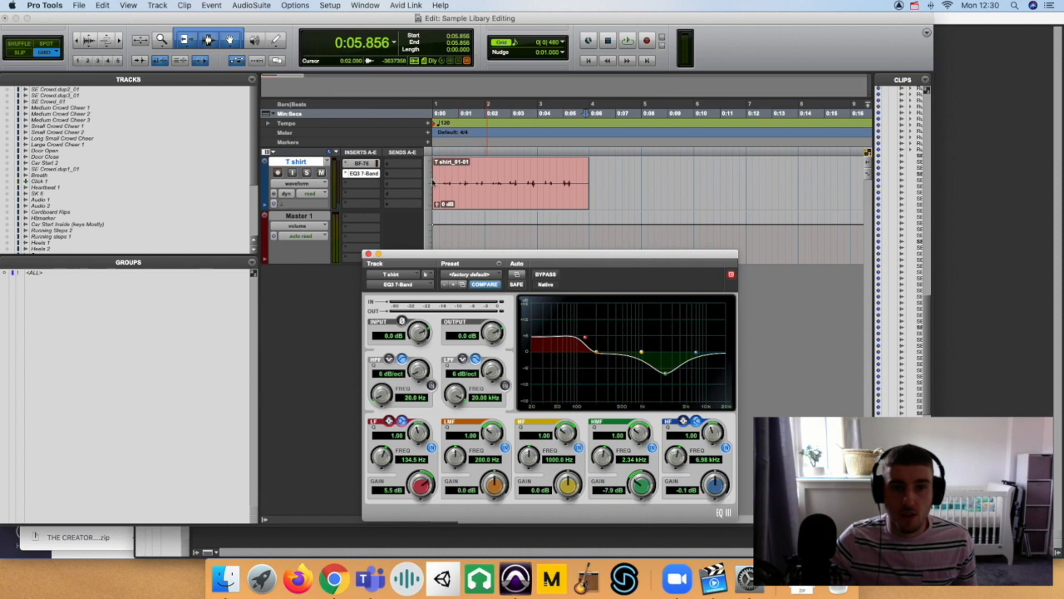
{"action": "left_click", "coordinate": [556, 198]}
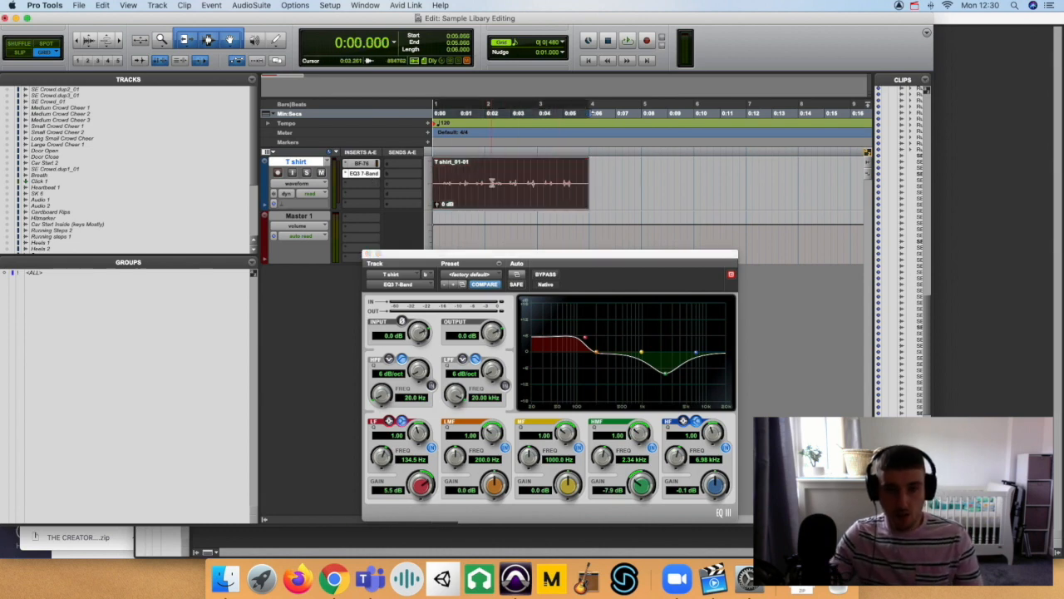
{"action": "key", "text": "space"}
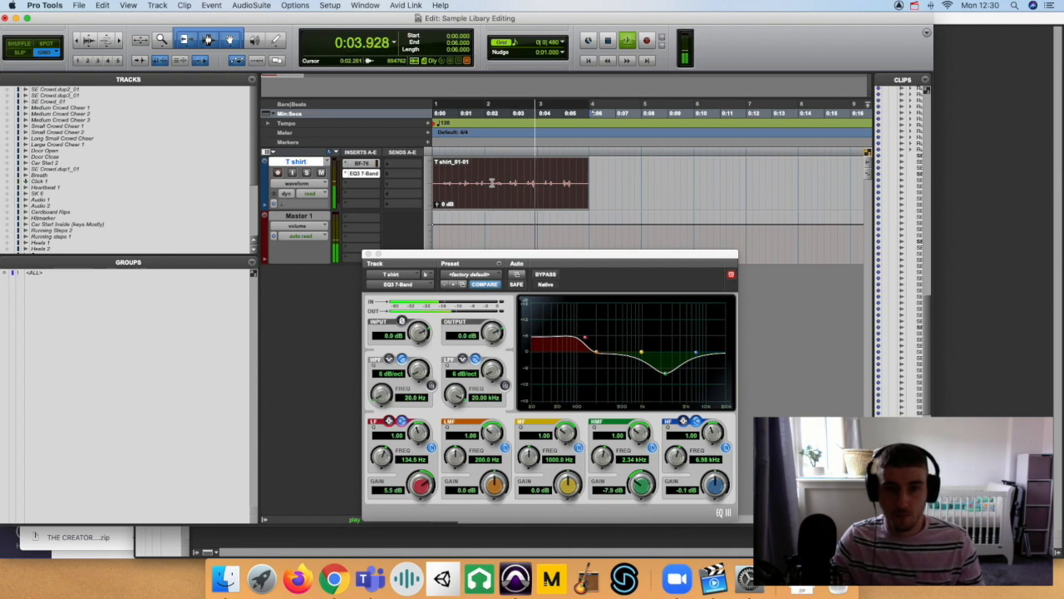
{"action": "key", "text": "space"}
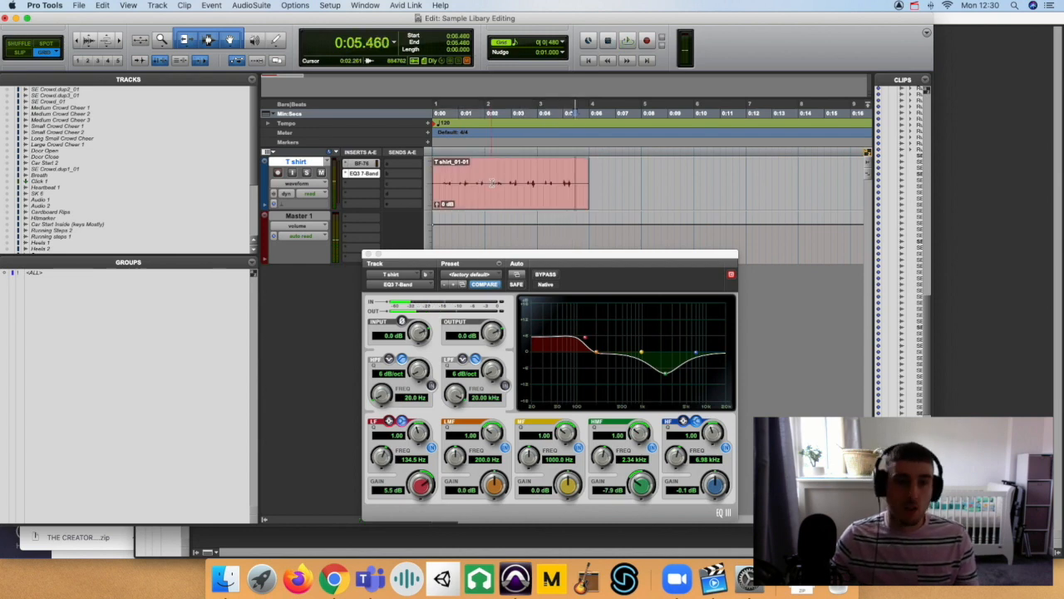